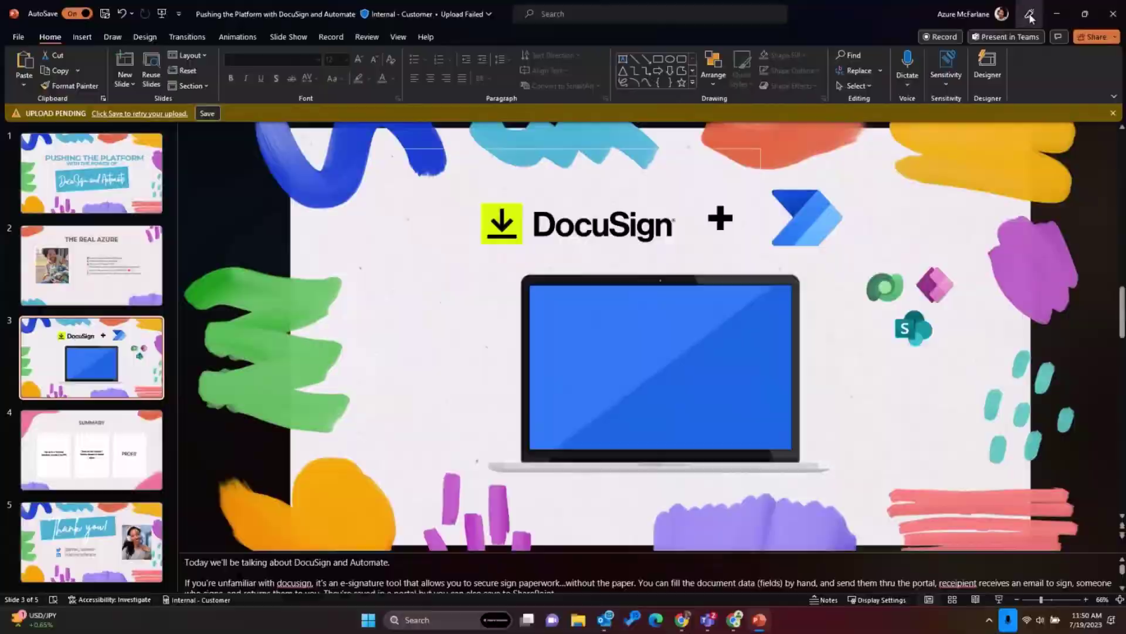
- Show the Power Apps Active Onboardings list and zoom Chrome to 150%
left_click(1057, 7)
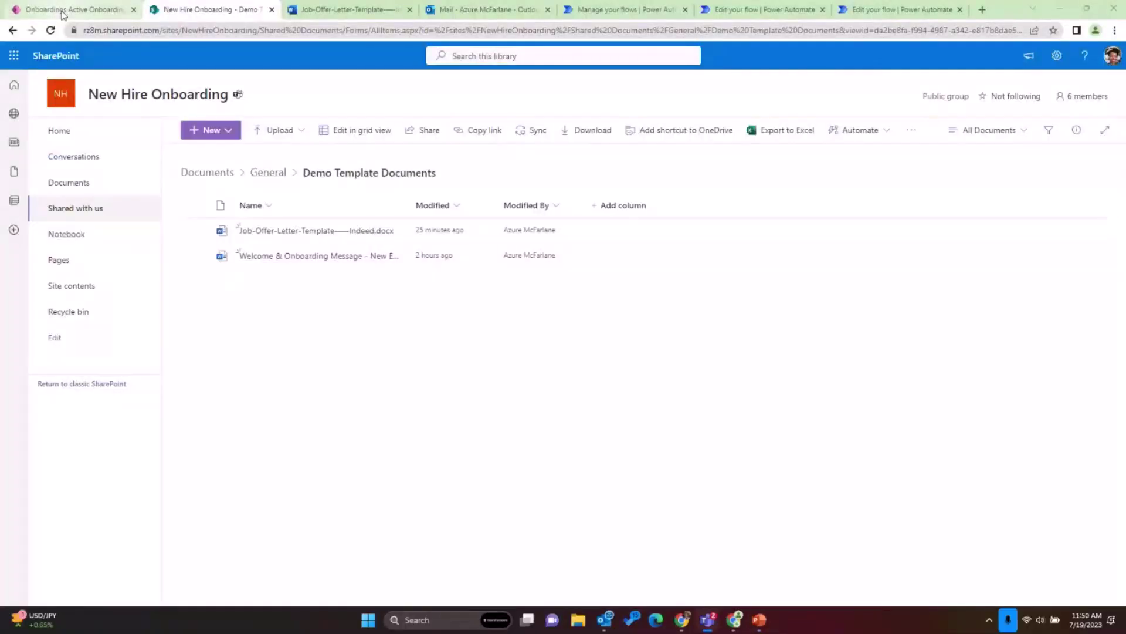
left_click(82, 15)
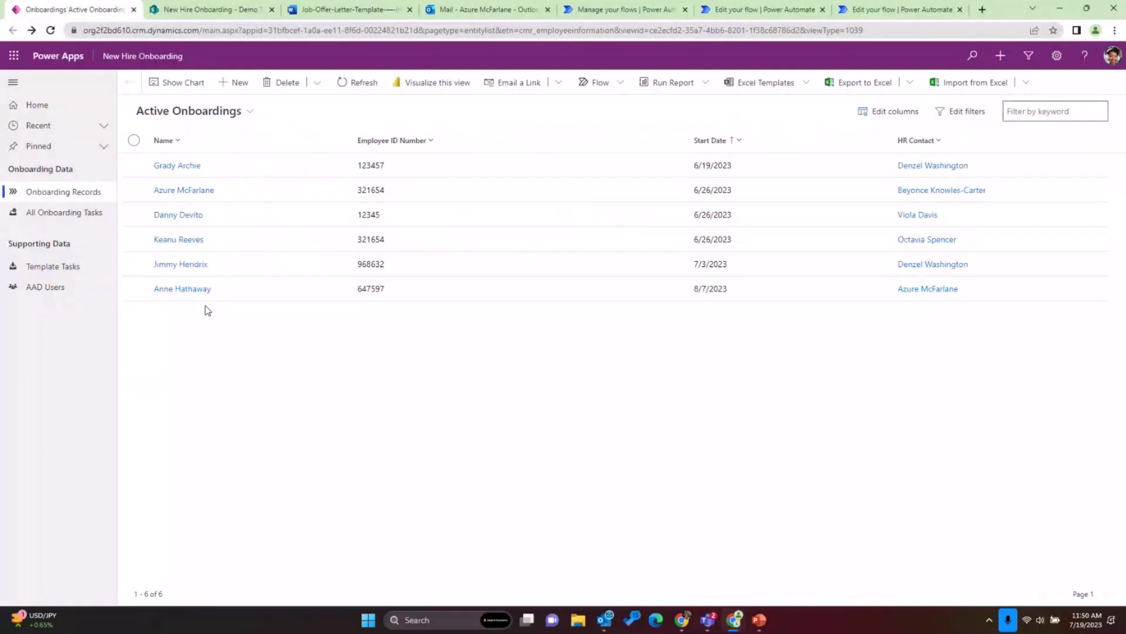
left_click(1115, 30)
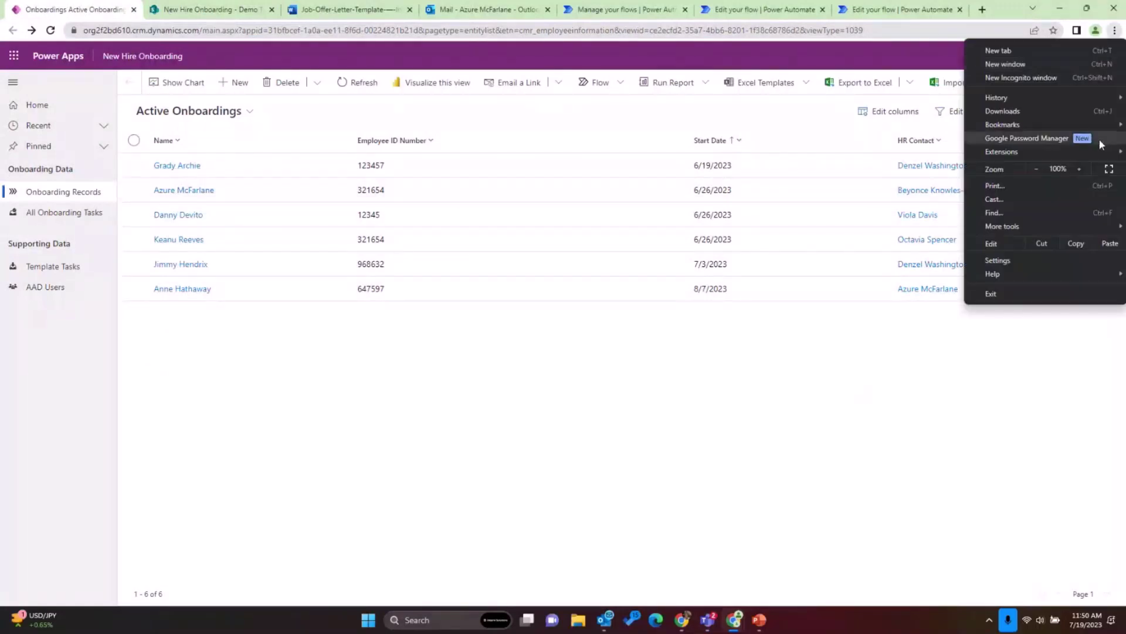
left_click(1079, 169)
left_click(1079, 169)
left_click(1078, 169)
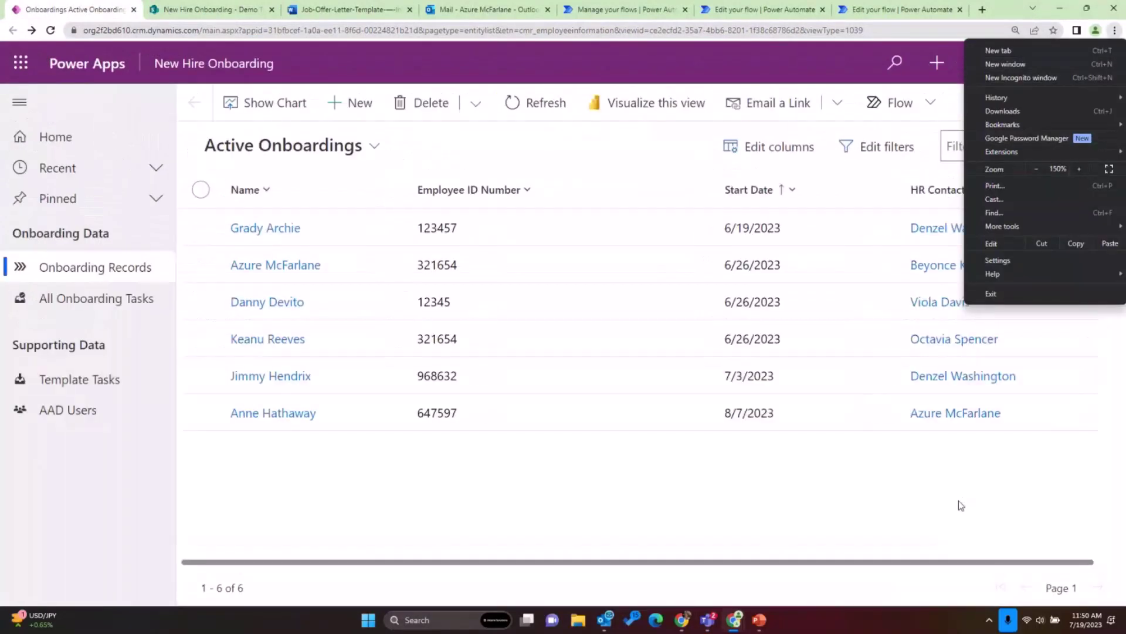
left_click(959, 501)
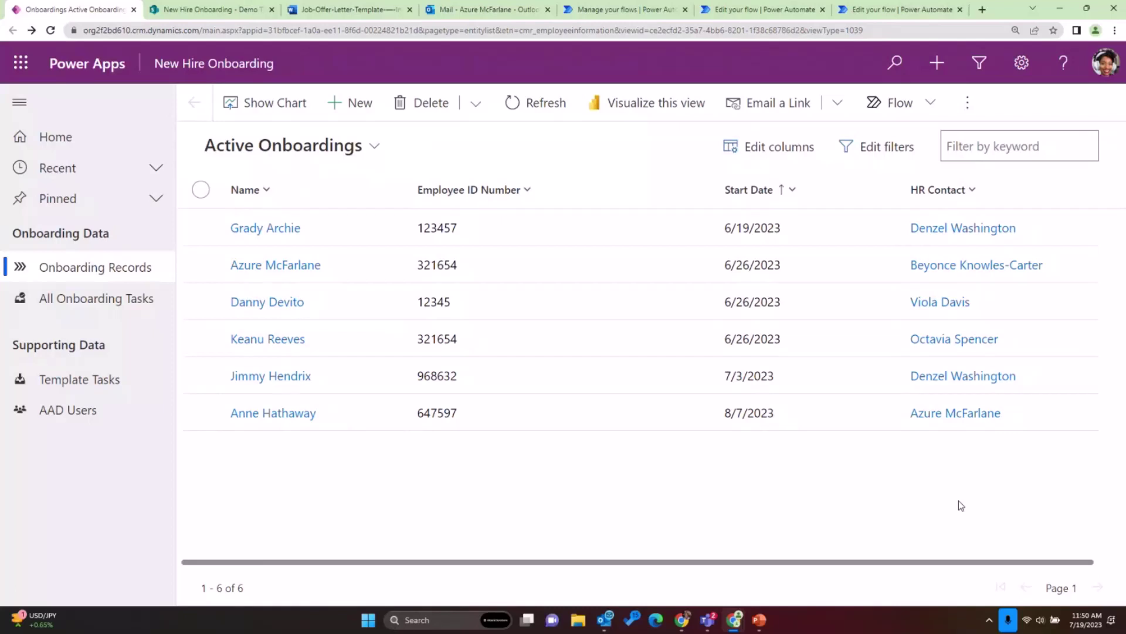
- Open the onboarding record of the new hire starting 8/7/2023 from the Active Onboardings list
left_click(302, 417)
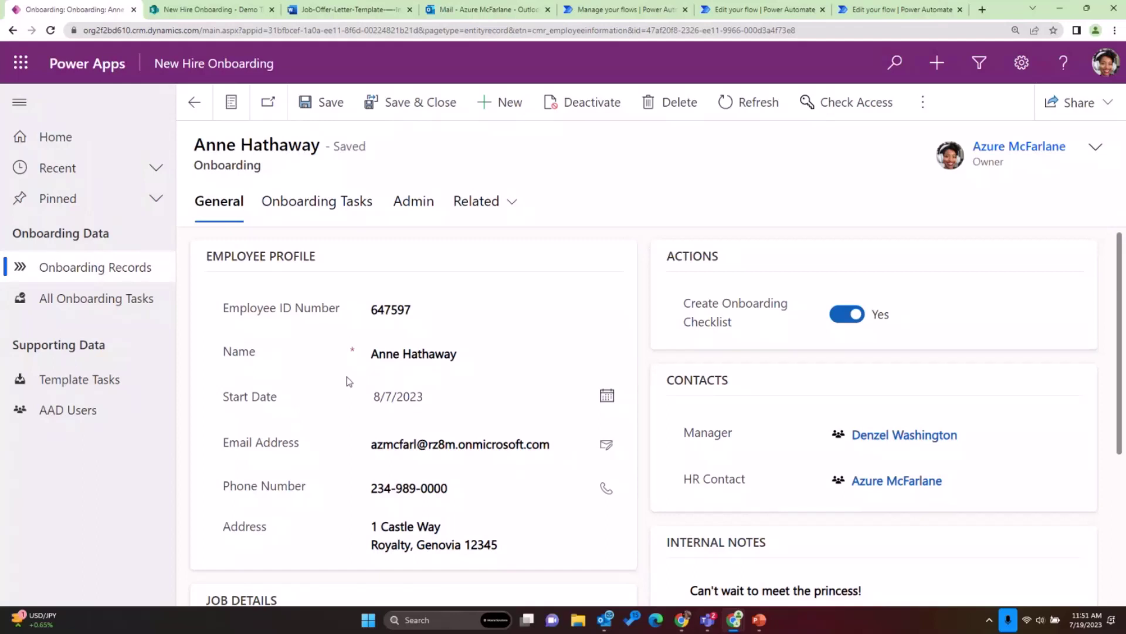
scroll(352, 379, "down", 1)
scroll(358, 376, "up", 1)
- Switch to the Job-Offer-Letter-Template document and zoom it to 140%
left_click(324, 15)
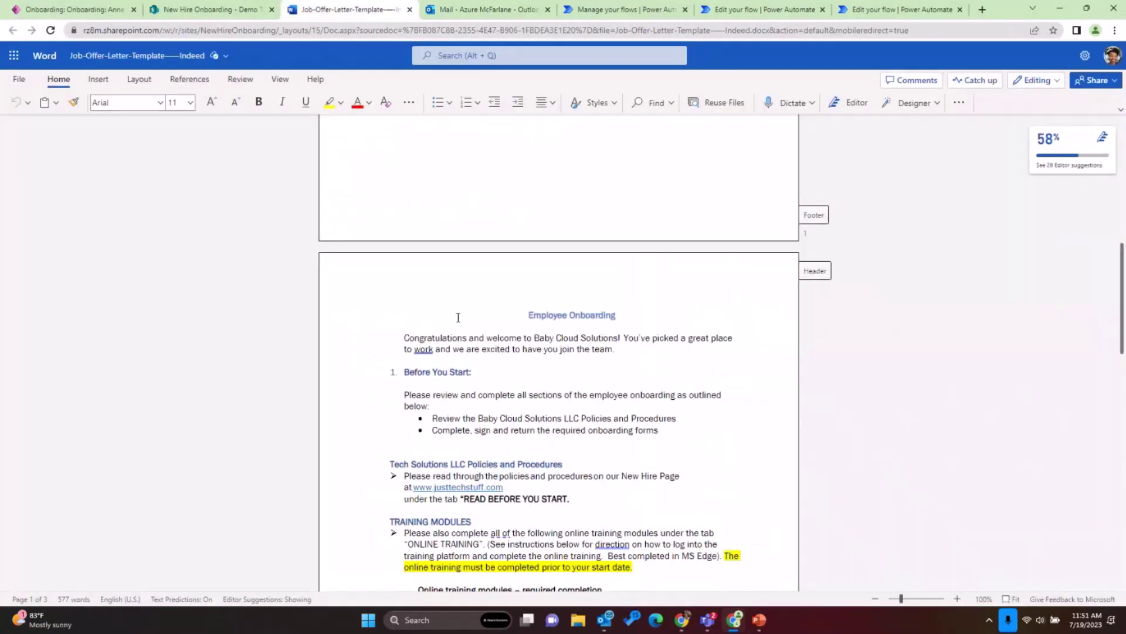
scroll(458, 317, "up", 10)
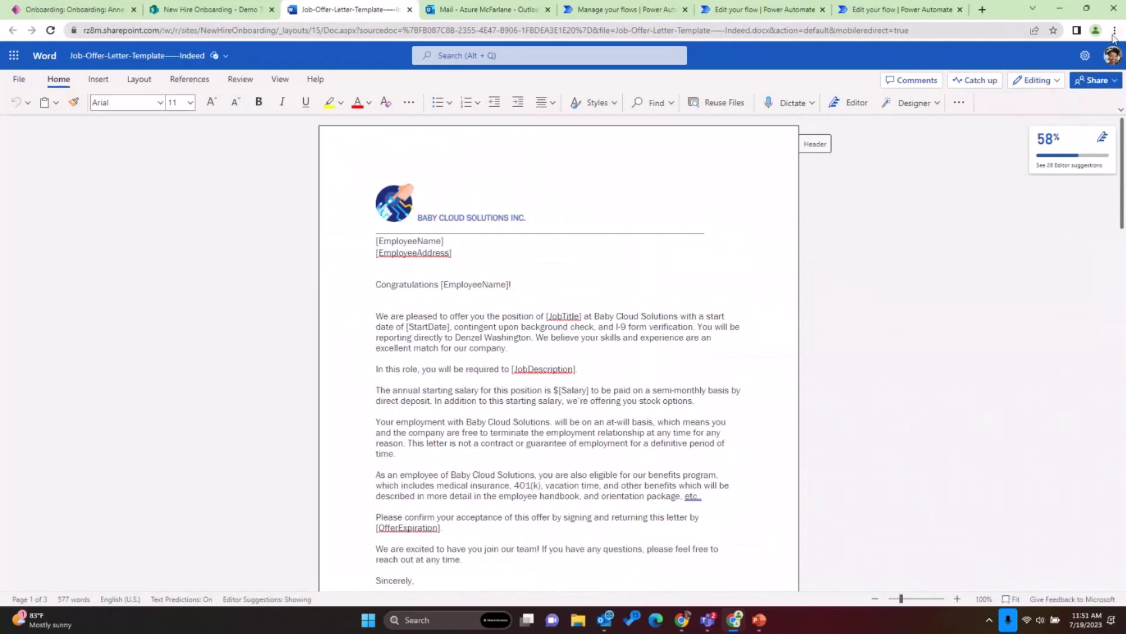
left_click(1115, 32)
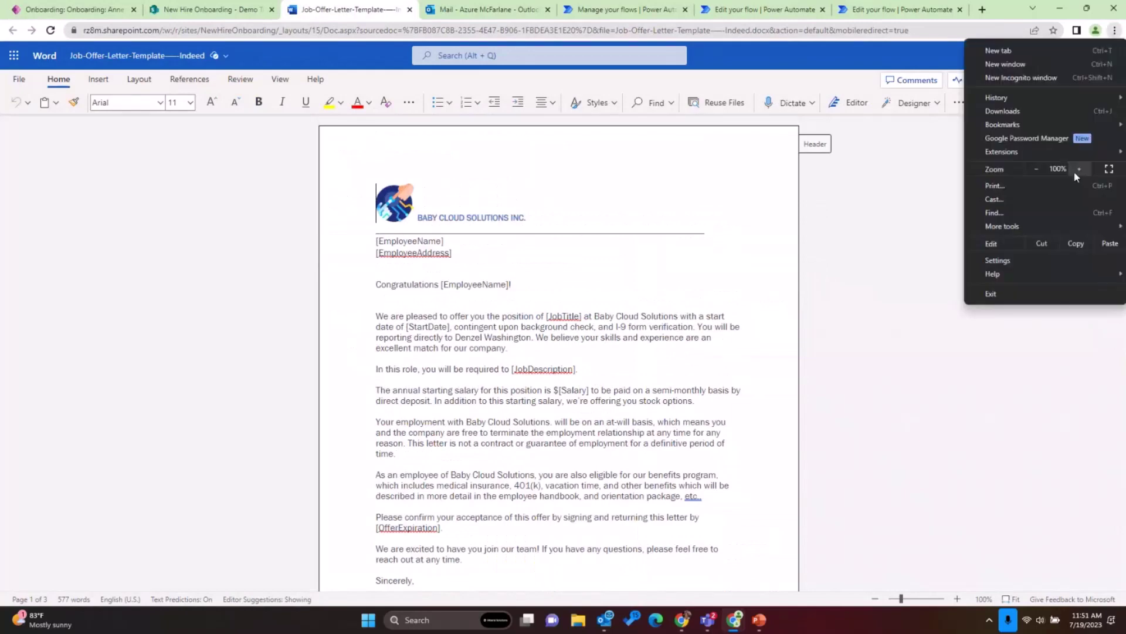
left_click(957, 604)
left_click(957, 598)
left_click(957, 599)
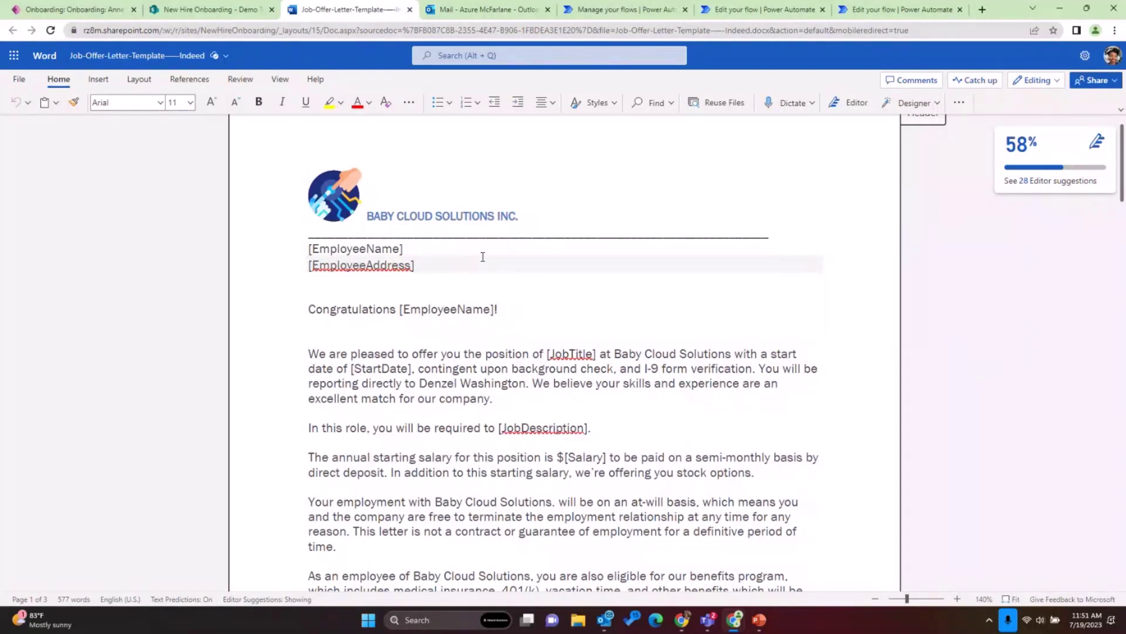
- Scroll down the letter to the Basic Employment Information Sheet placeholder fields
scroll(483, 256, "down", 1)
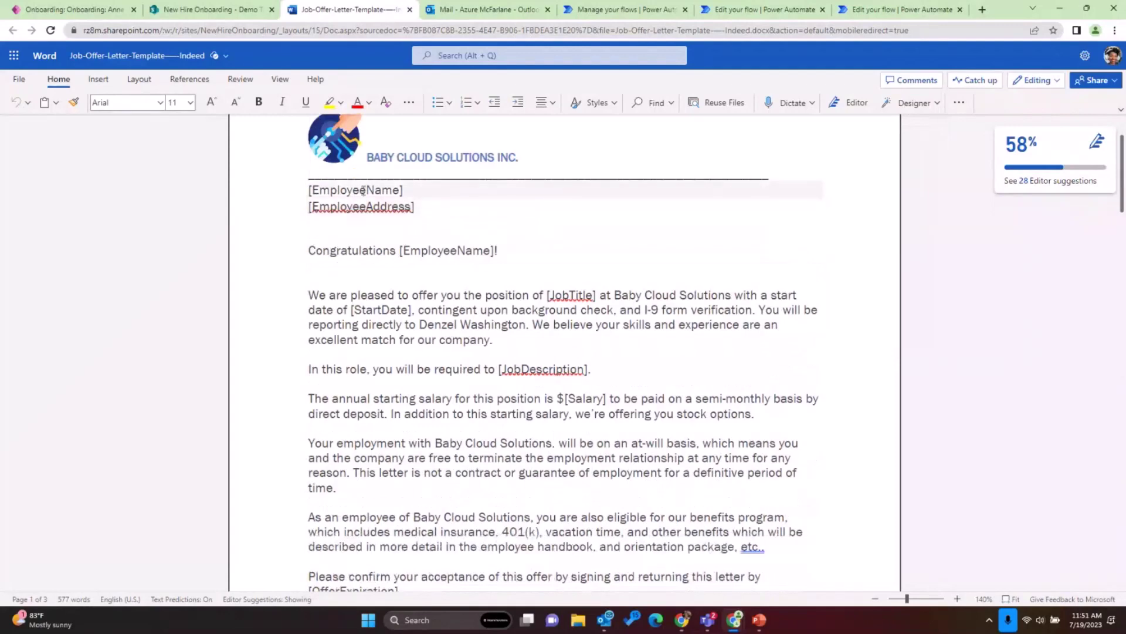
scroll(530, 253, "down", 2)
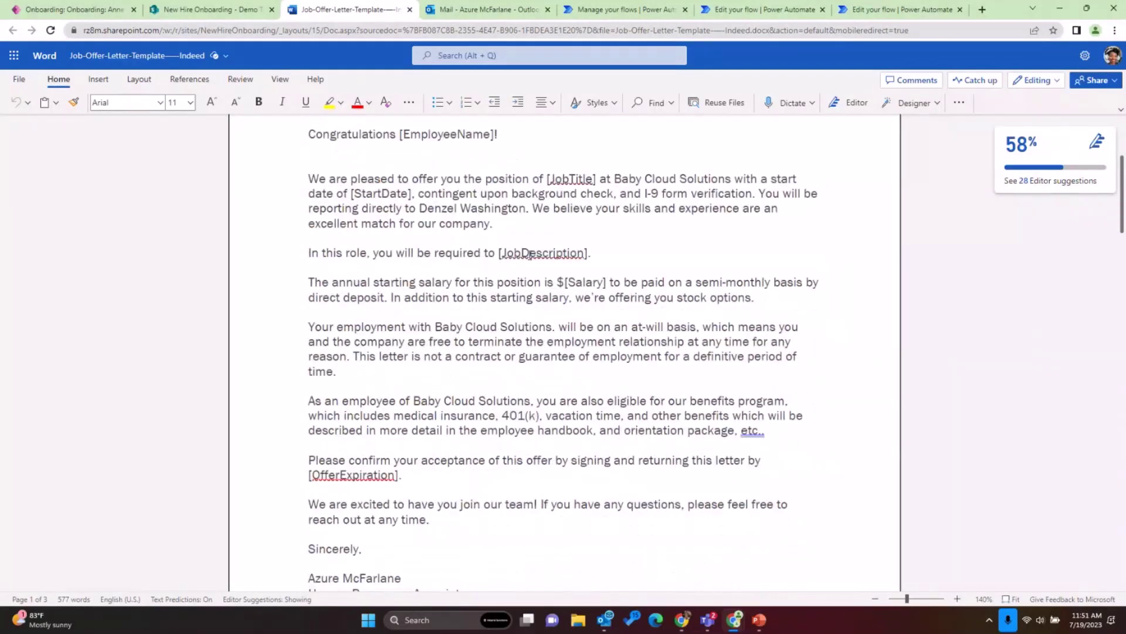
scroll(530, 254, "down", 2)
scroll(530, 255, "down", 10)
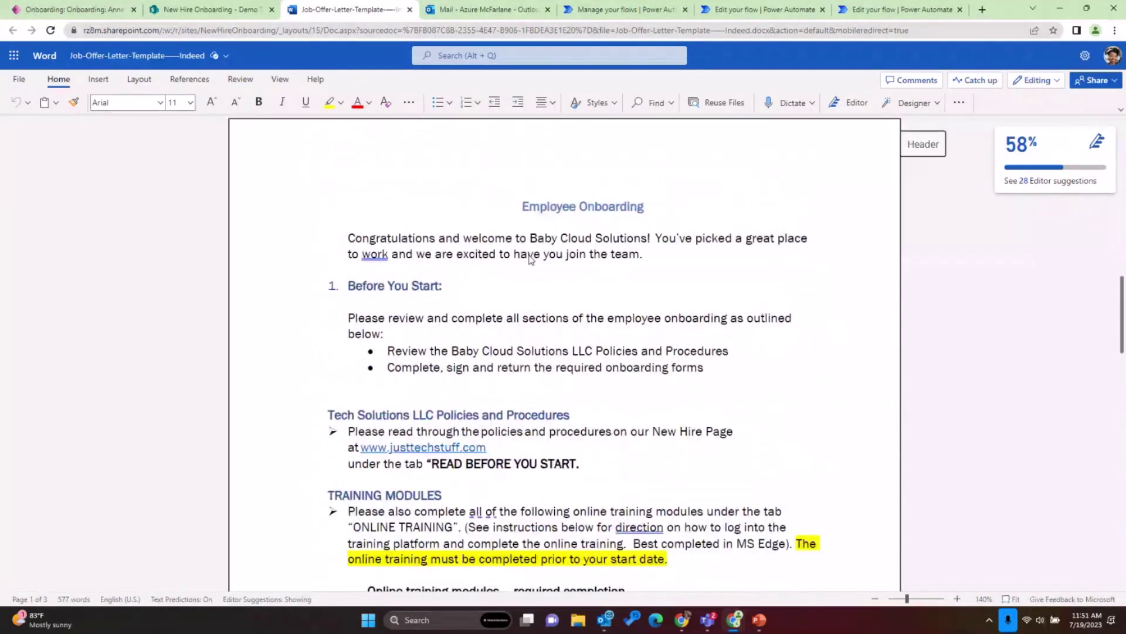
scroll(530, 257, "down", 5)
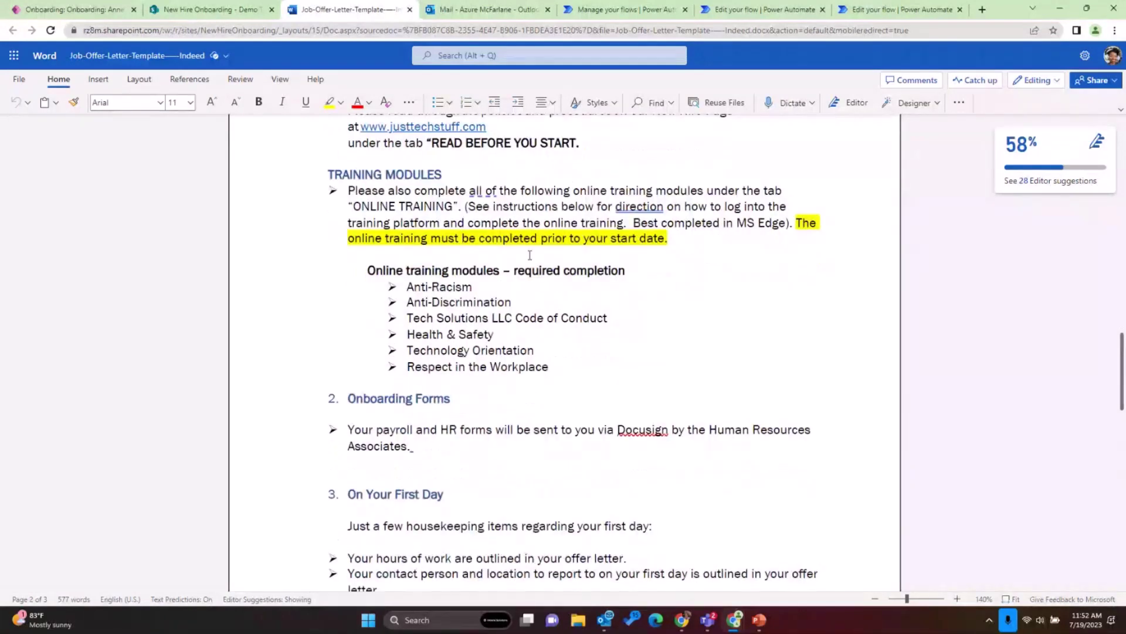
scroll(542, 274, "down", 1)
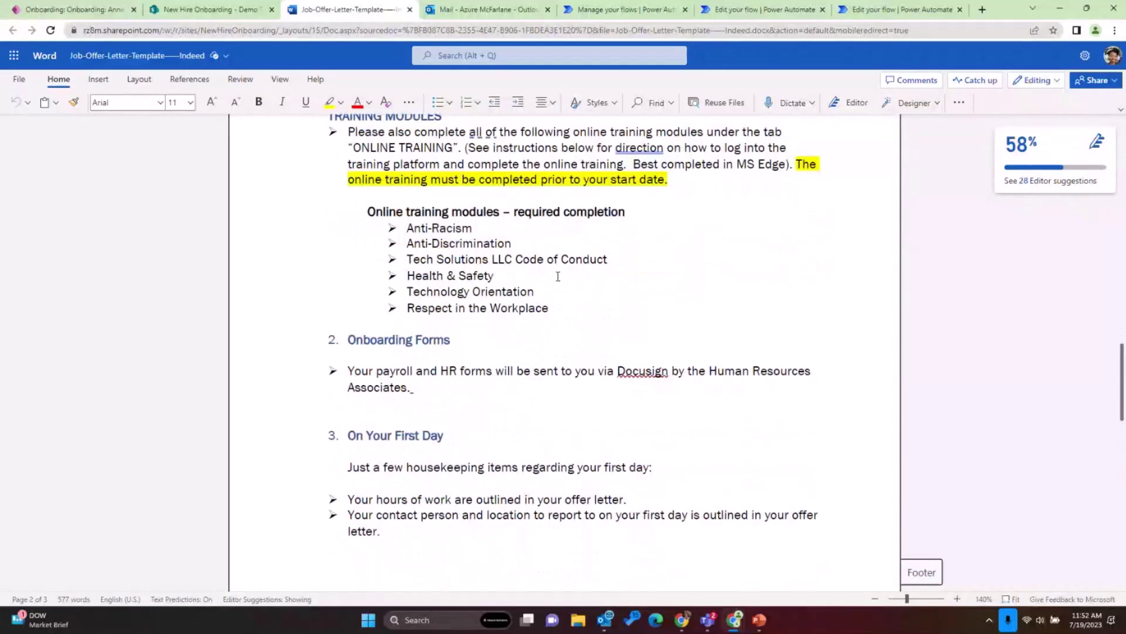
scroll(558, 277, "down", 15)
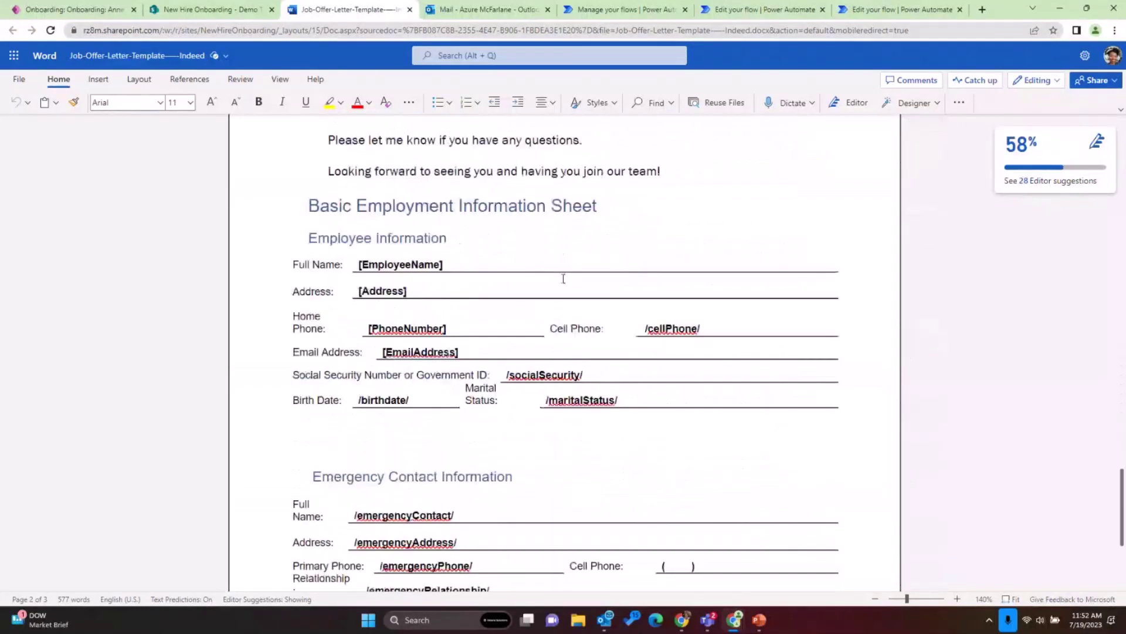
scroll(563, 279, "down", 1)
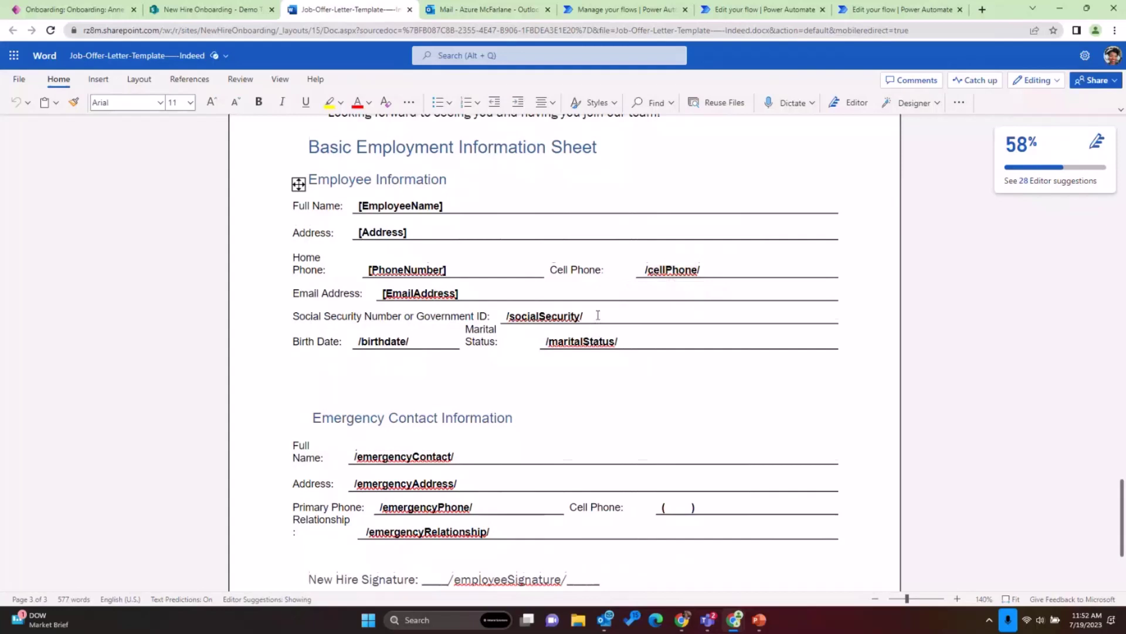
scroll(598, 315, "down", 4)
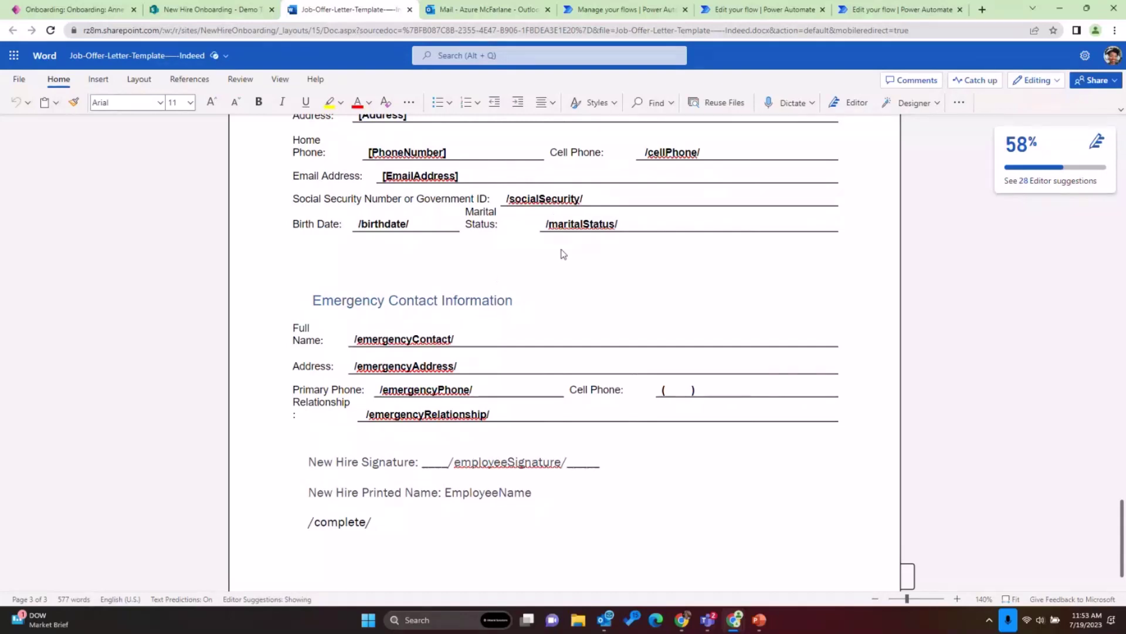
- Collapse the Condition step in the Send Offer Letter to New Hire flow, then return to the onboarding record
left_click(857, 16)
scroll(813, 190, "up", 8)
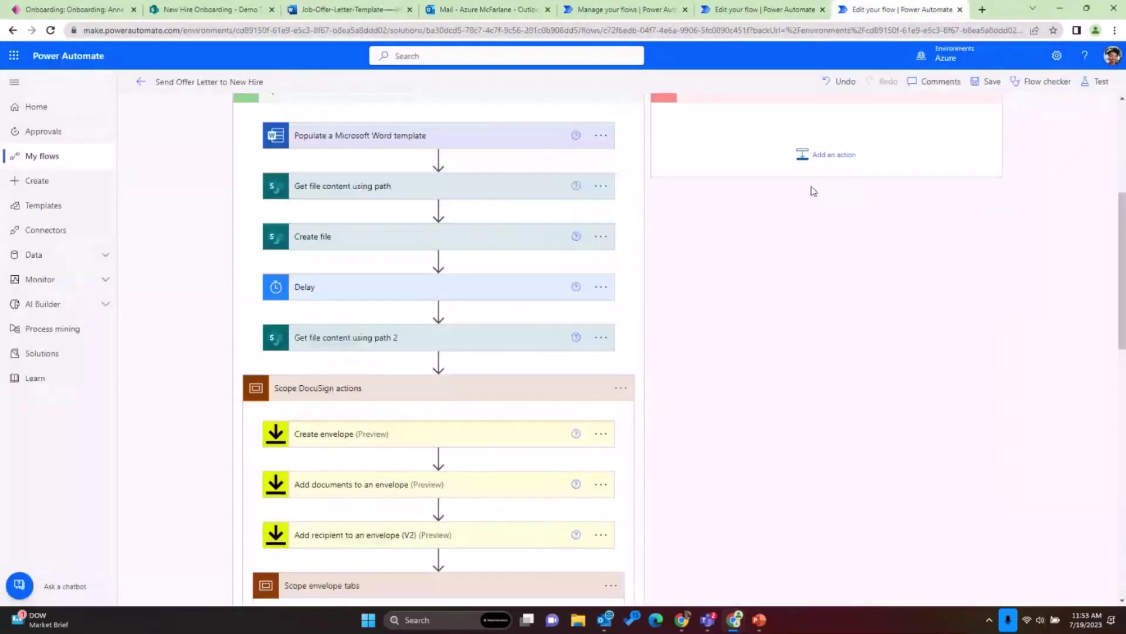
scroll(814, 191, "up", 5)
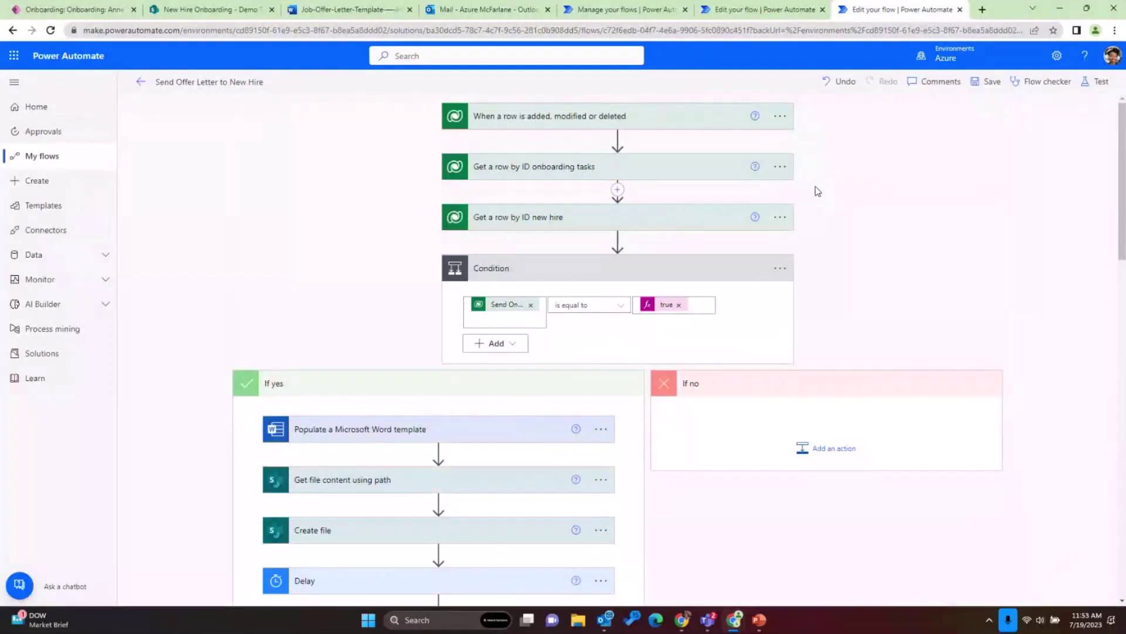
left_click(722, 268)
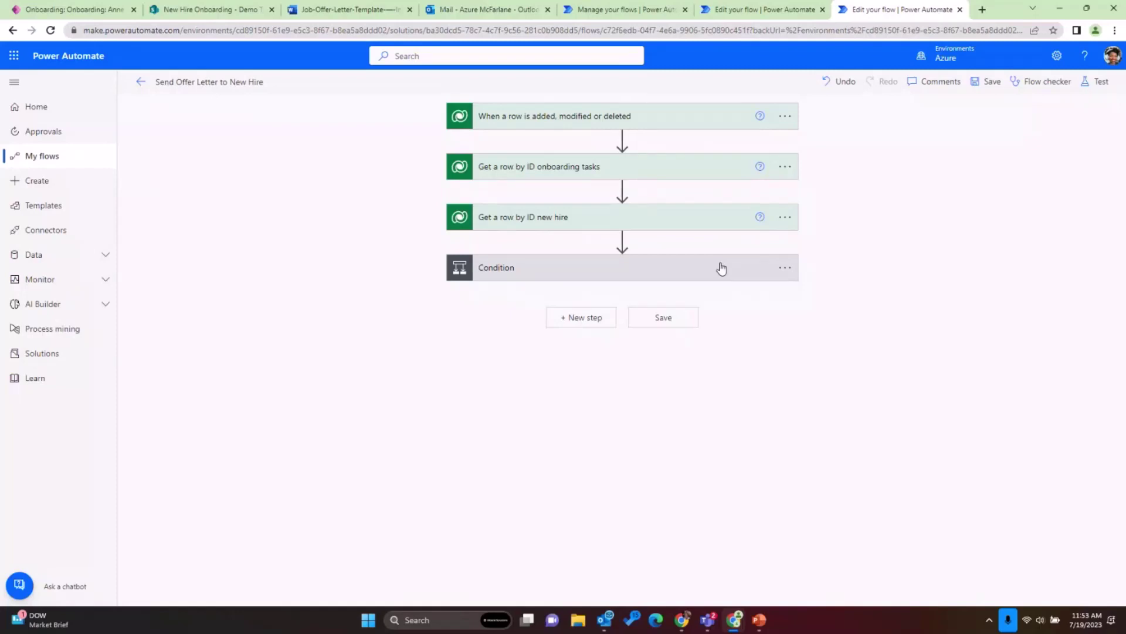
key("ctrl+1")
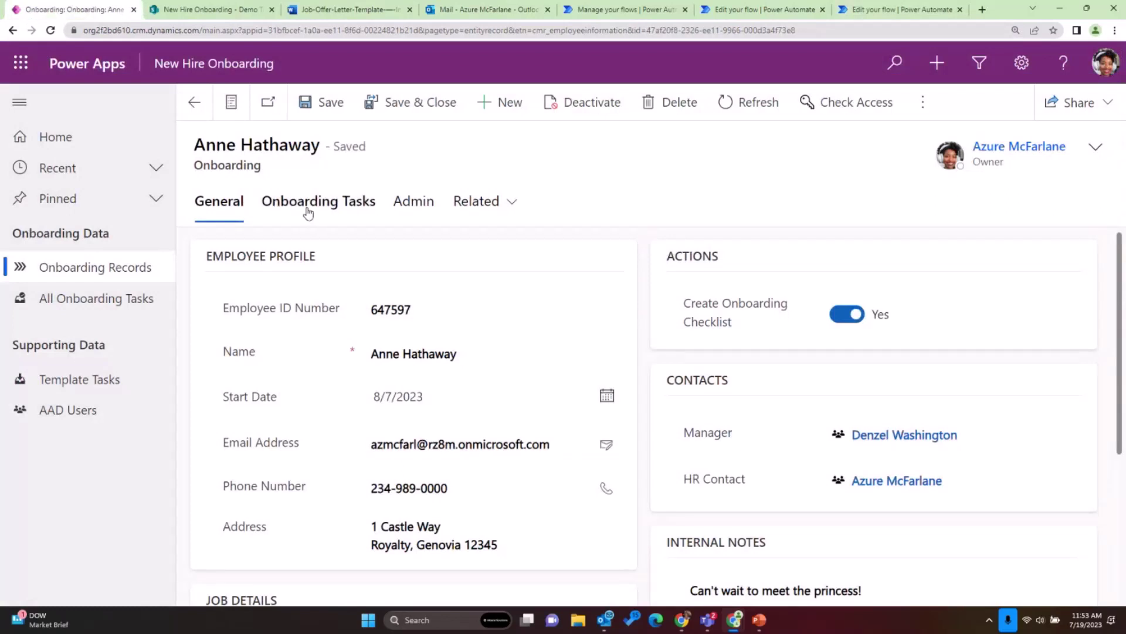
- Open the Email onboarding forms – Docusign task from Onboarding Tasks, then return to the flow
scroll(314, 243, "down", 2)
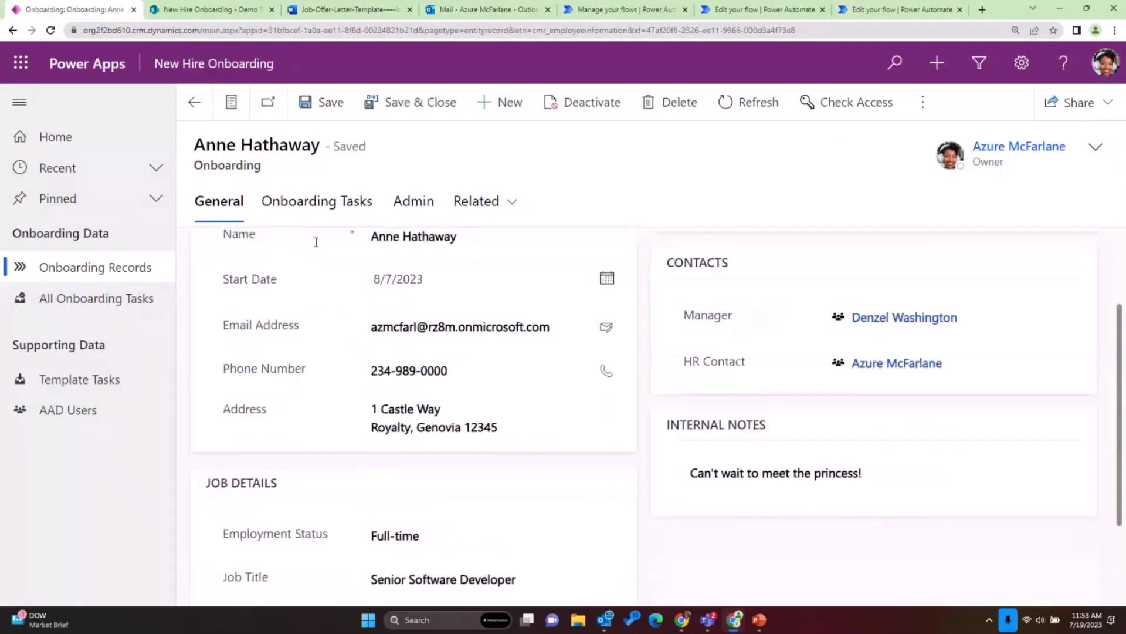
scroll(314, 242, "up", 2)
left_click(315, 201)
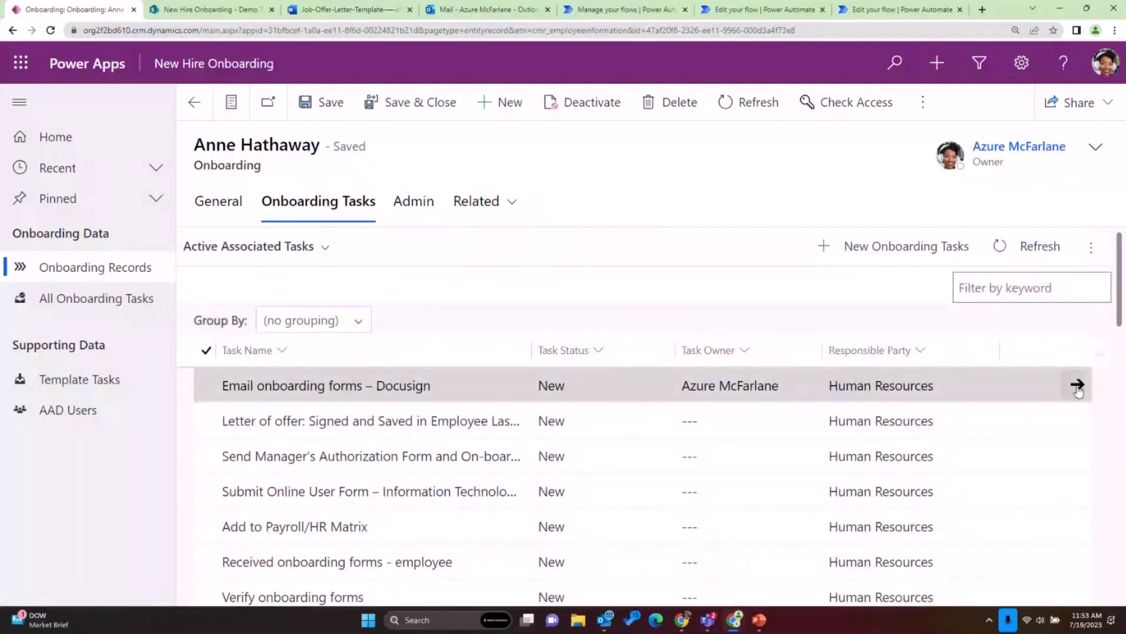
left_click(1077, 386)
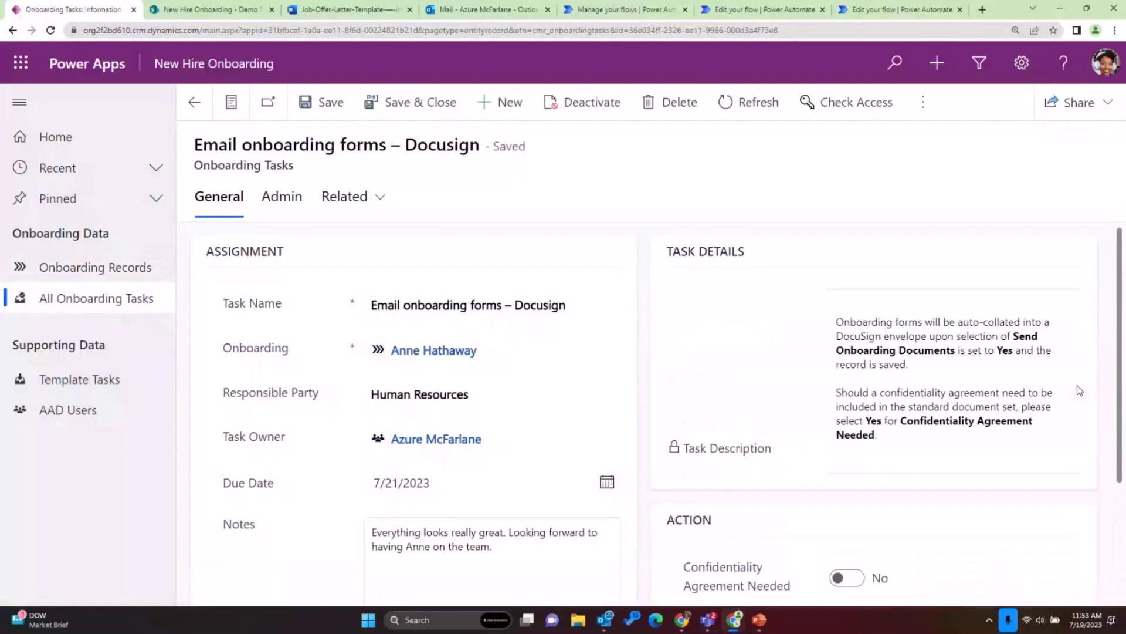
scroll(697, 322, "down", 2)
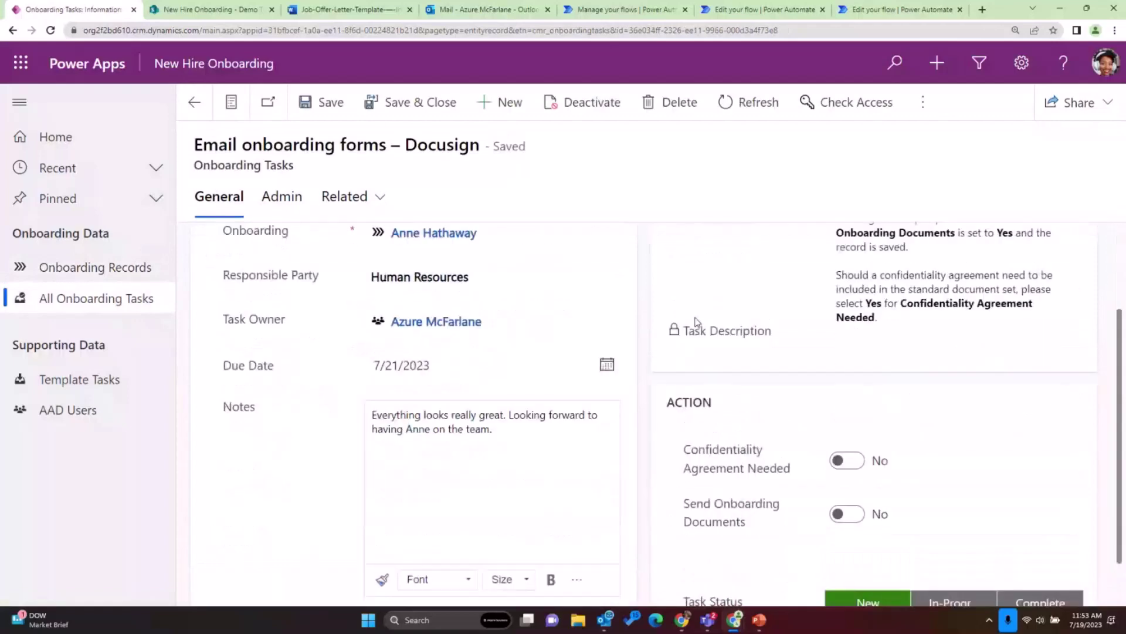
scroll(697, 322, "up", 1)
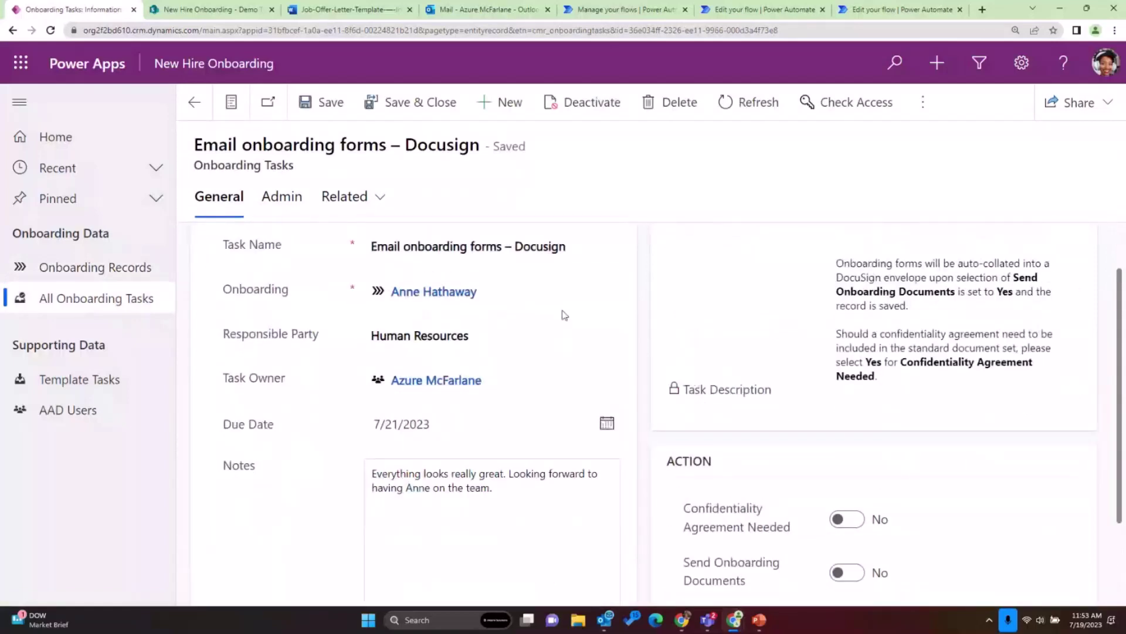
scroll(564, 315, "down", 2)
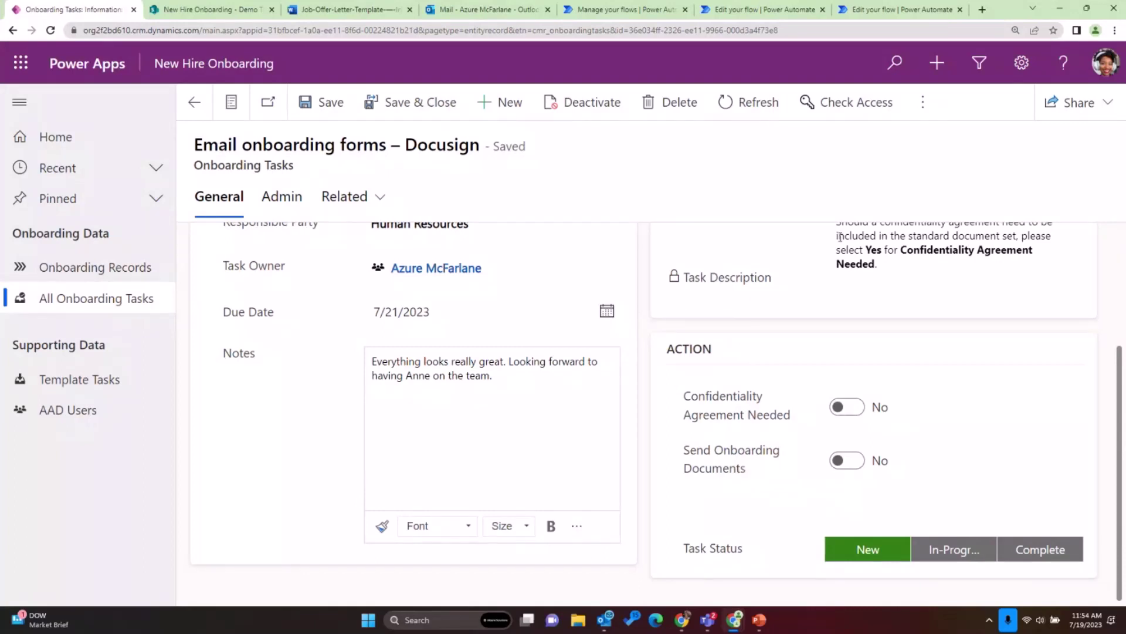
left_click(895, 10)
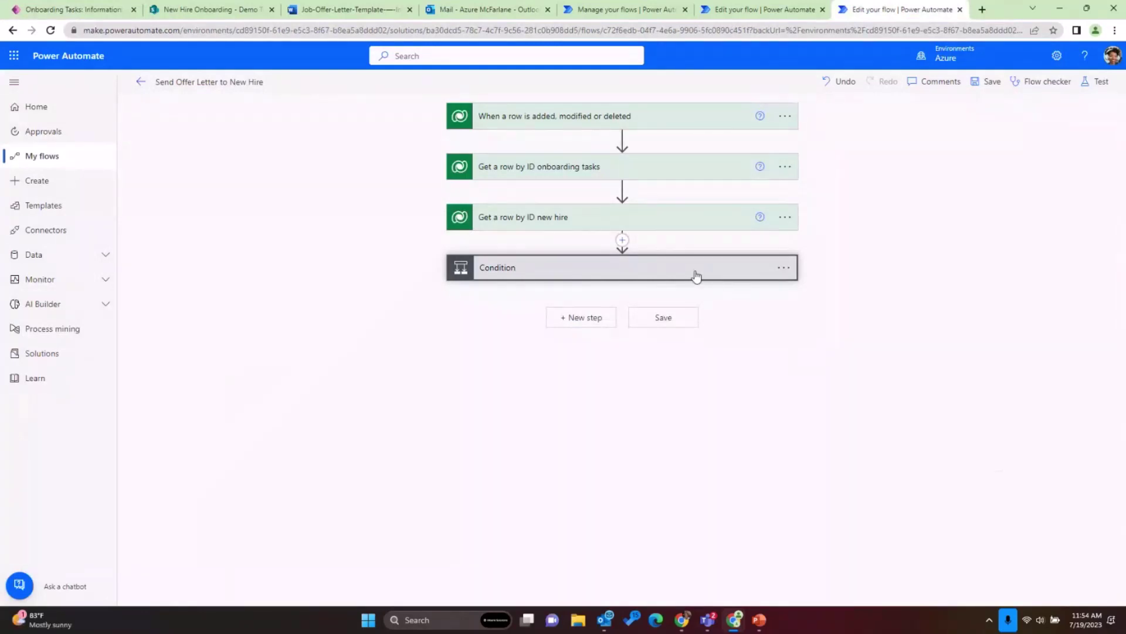
- Expand the Condition and its Create file step to review the file settings
left_click(697, 274)
scroll(463, 294, "down", 3)
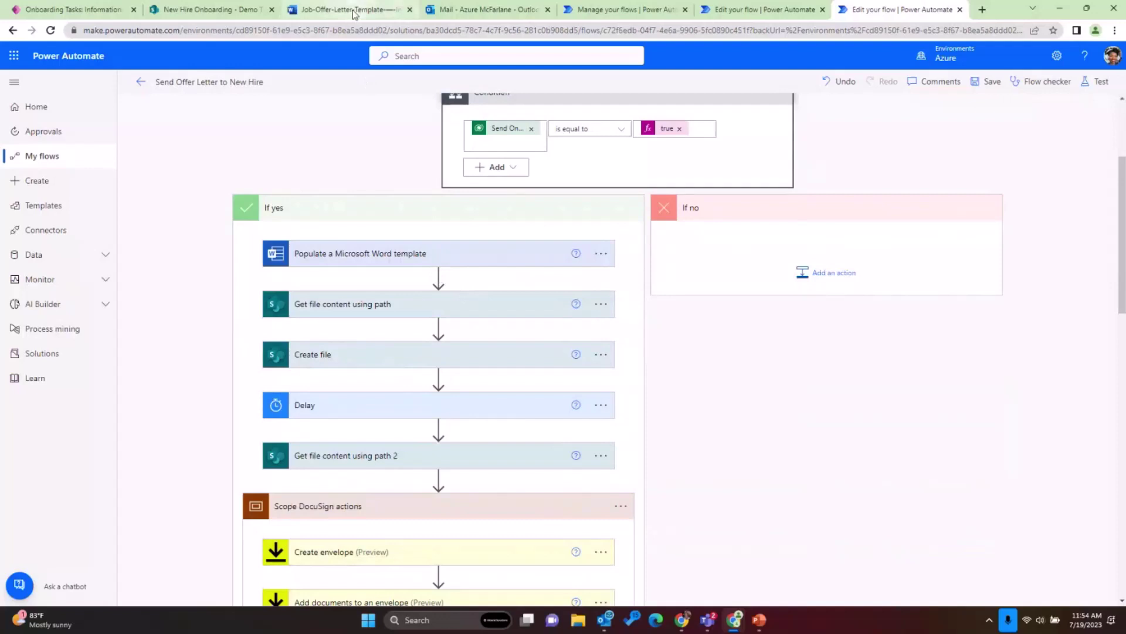
left_click(357, 362)
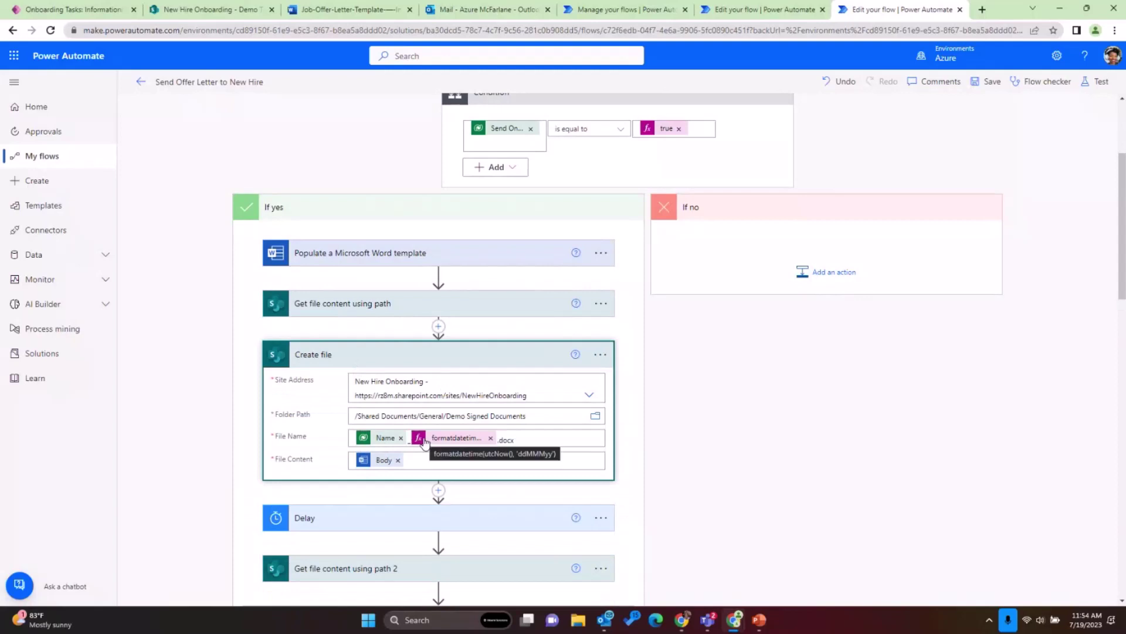
scroll(424, 443, "down", 3)
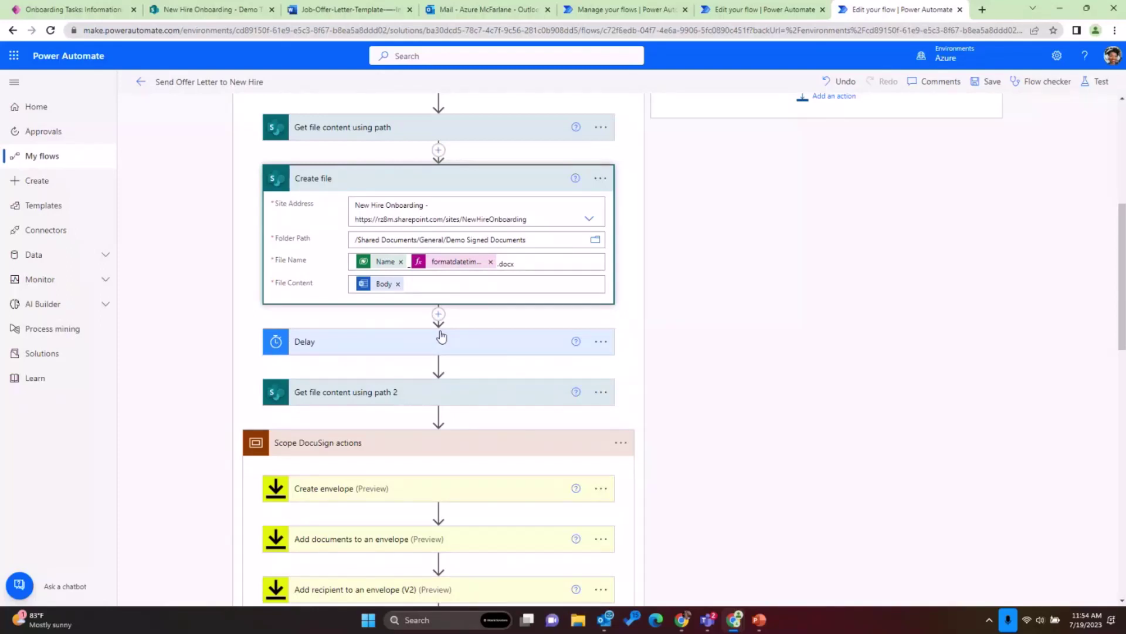
scroll(446, 330, "down", 4)
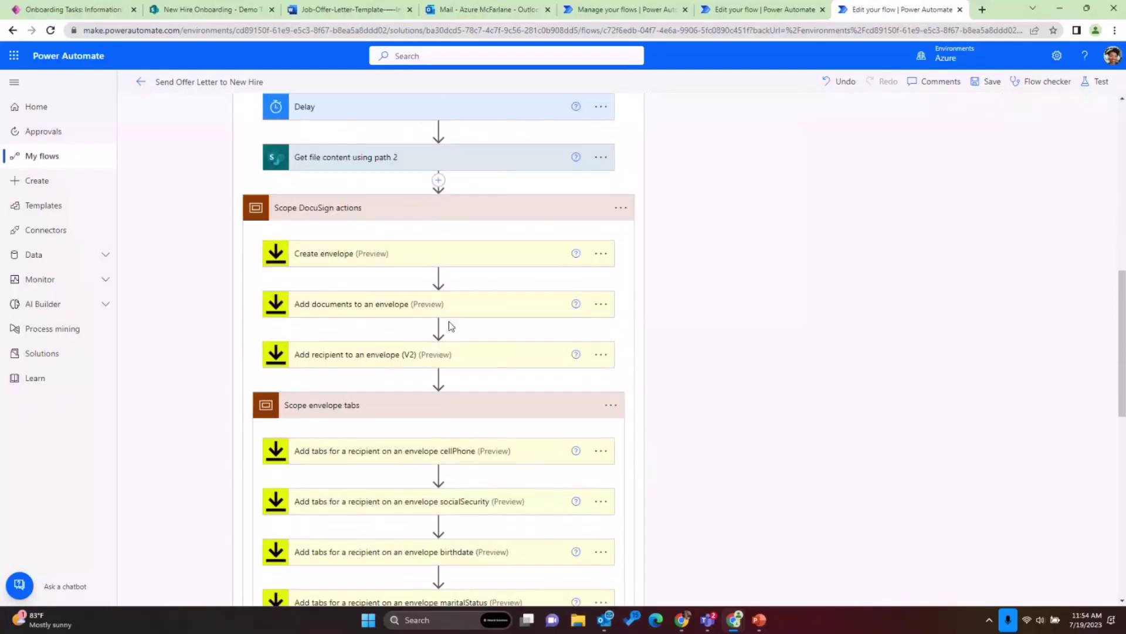
scroll(449, 327, "up", 1)
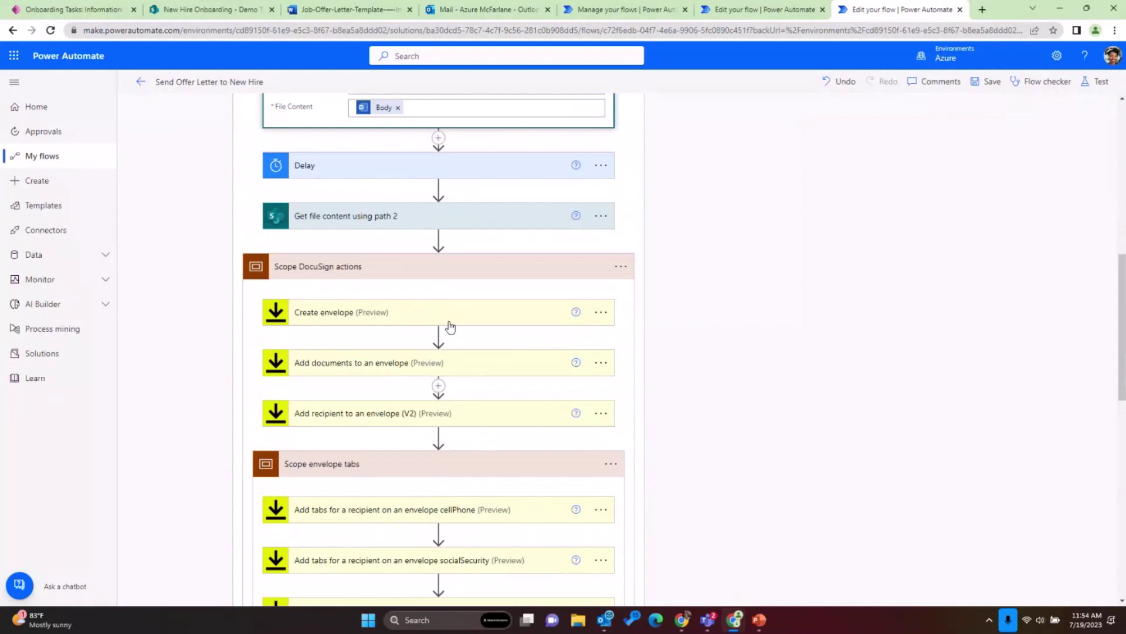
- Expand Create envelope to show the account, subject 'Offer of Employment from Baby Cloud Inc!' and body
left_click(448, 320)
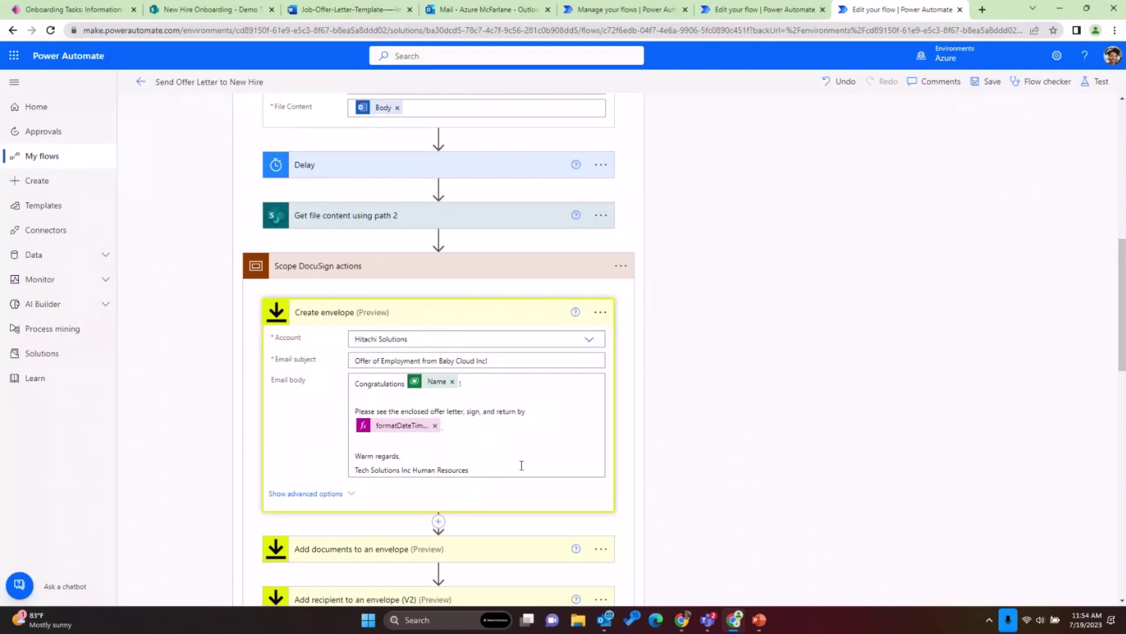
scroll(517, 442, "down", 3)
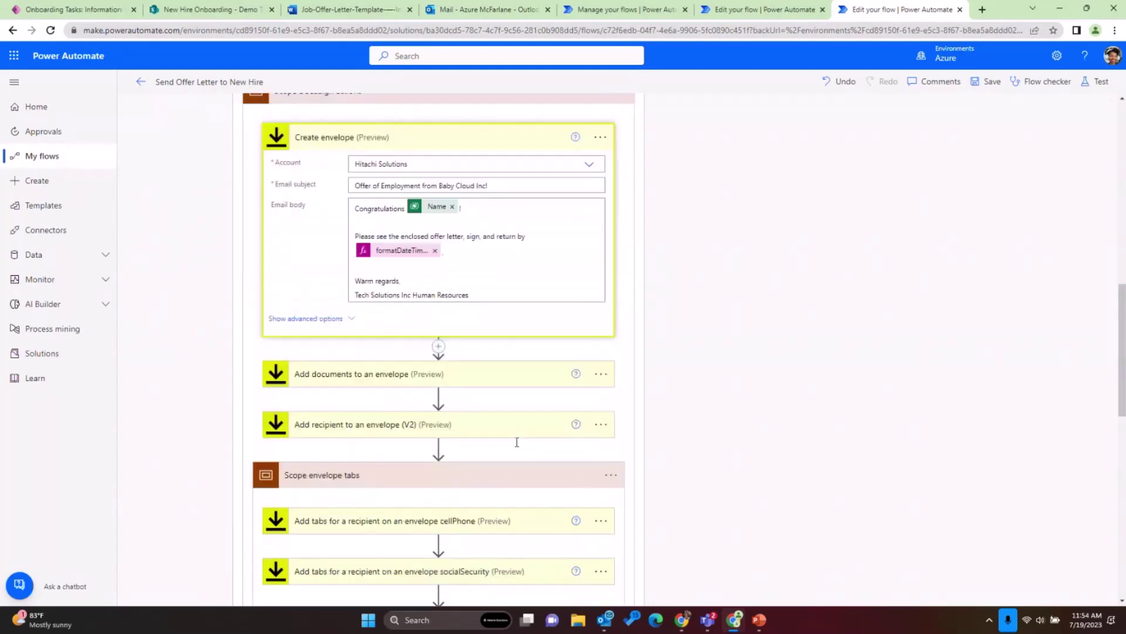
scroll(516, 442, "down", 3)
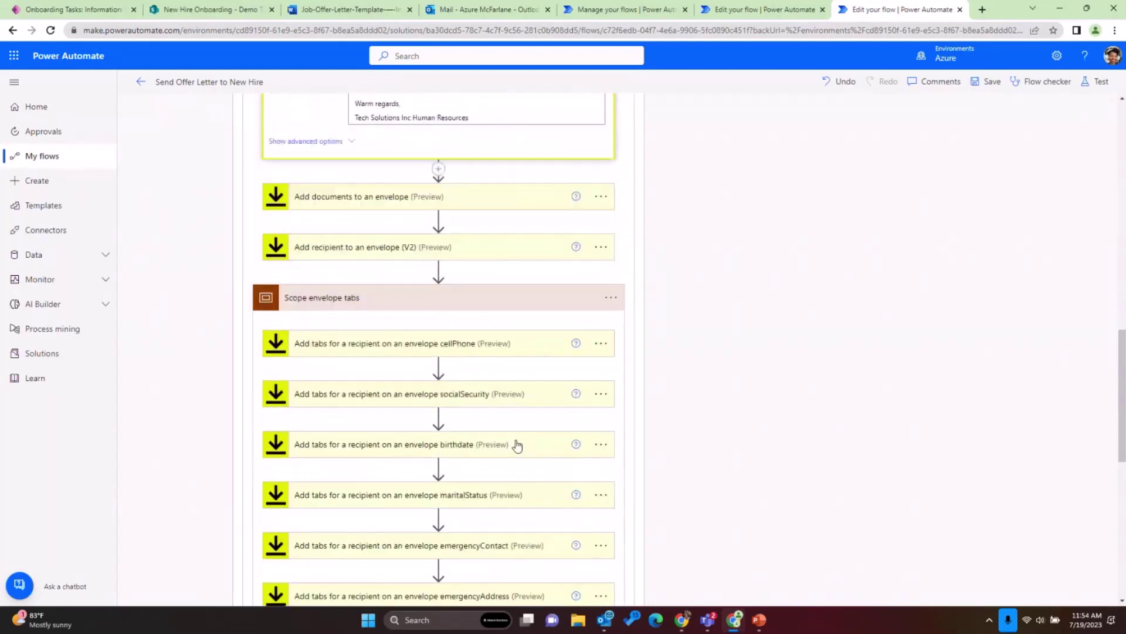
- Expand the cellPhone tab action and select the /emergencyContact/ placeholder in the Word template
left_click(486, 337)
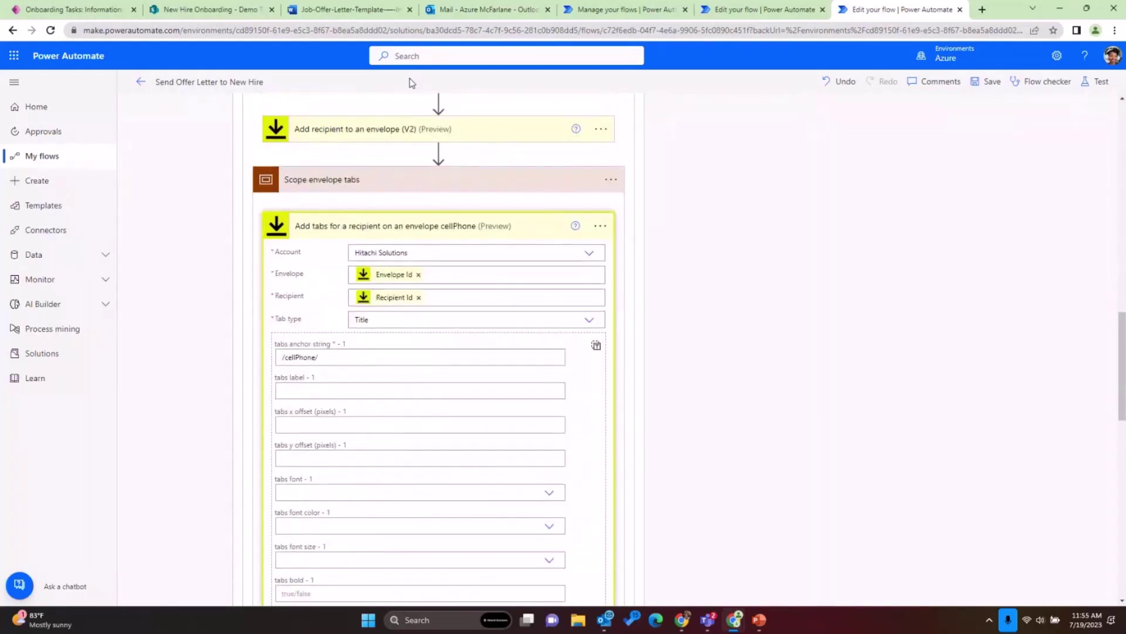
left_click(350, 10)
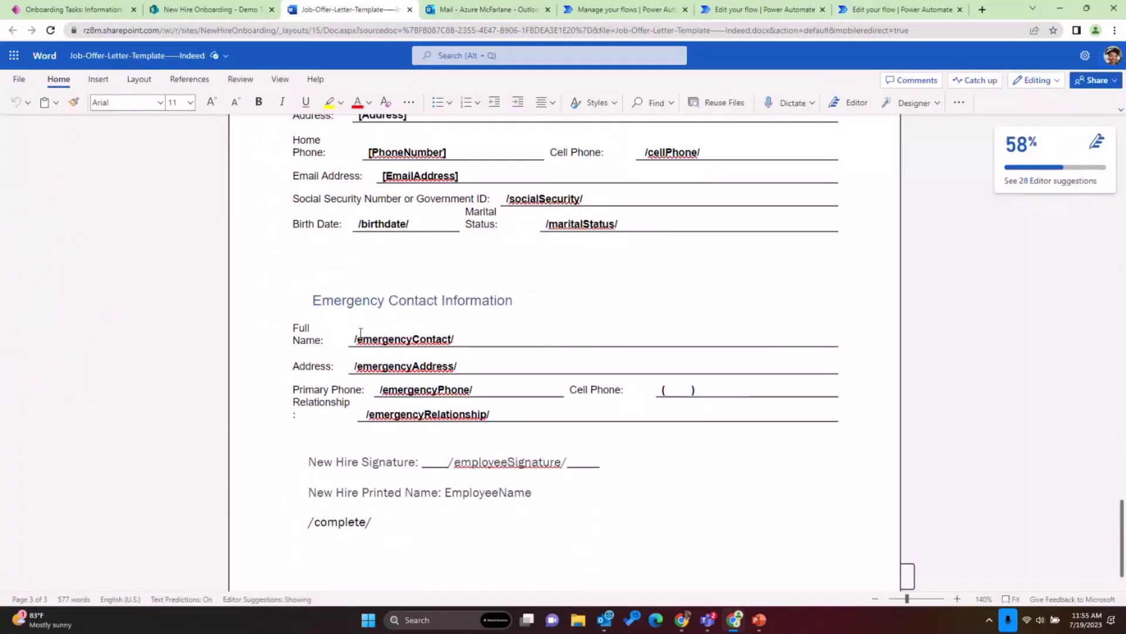
left_click_drag(353, 335, 461, 332)
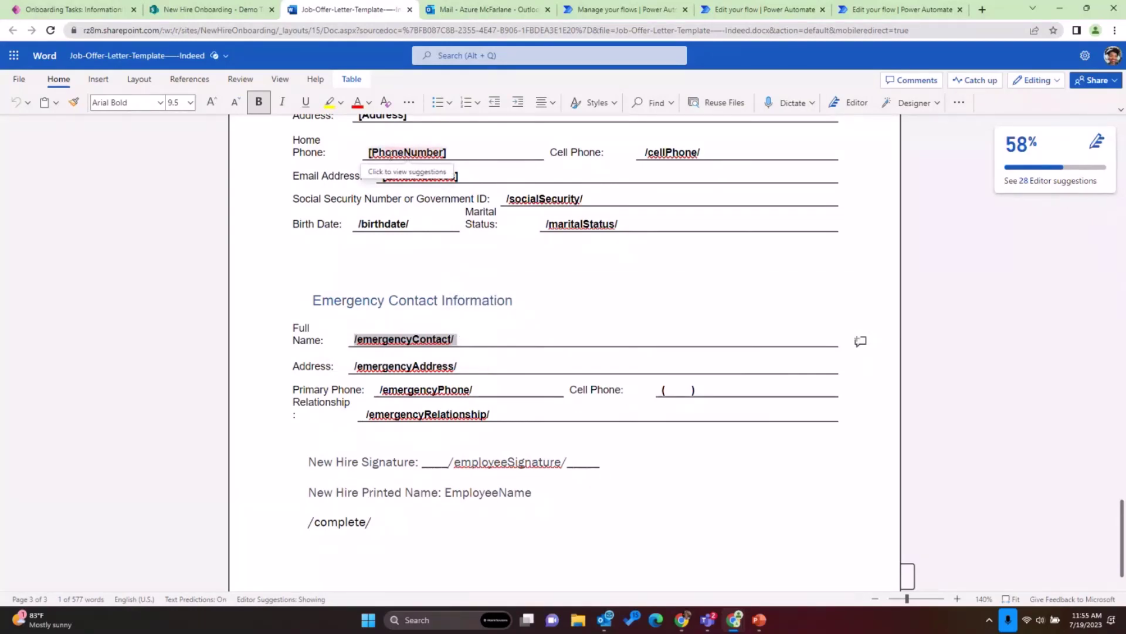
- Back in the flow, collapse the cellPhone tab step and review the Scope envelope tabs
left_click(843, 14)
left_click(507, 223)
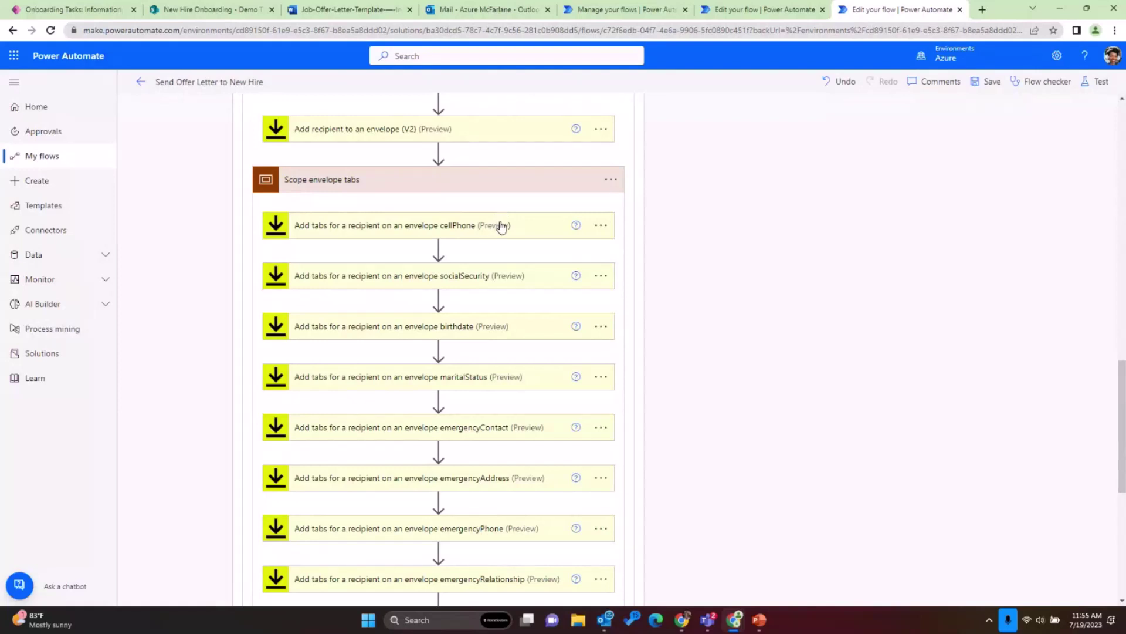
scroll(502, 194, "down", 1)
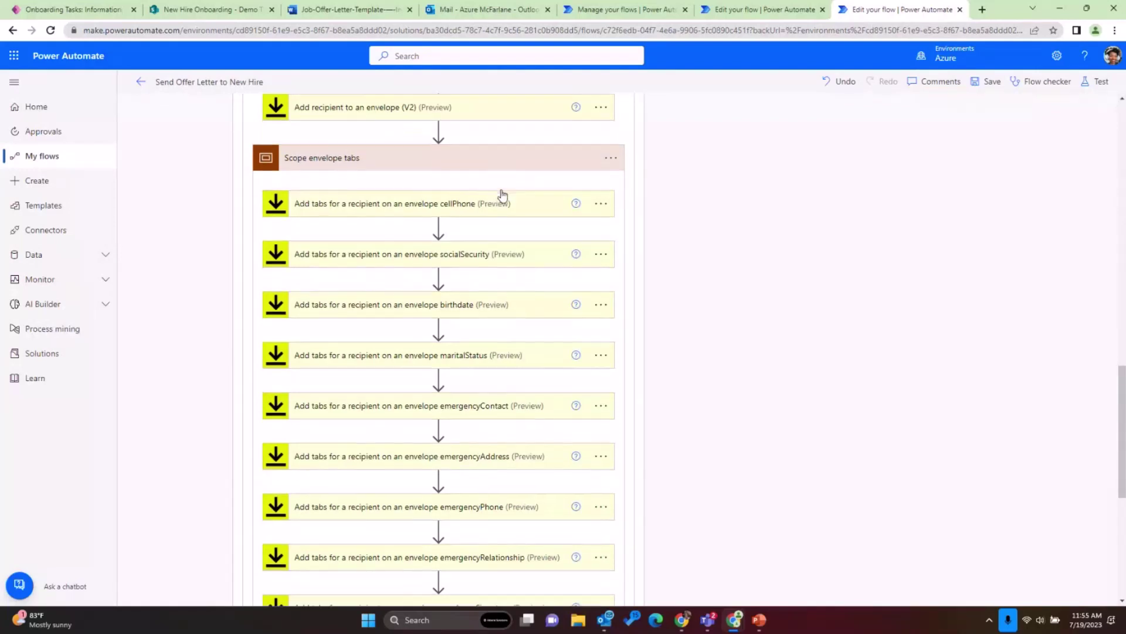
scroll(503, 188, "up", 1)
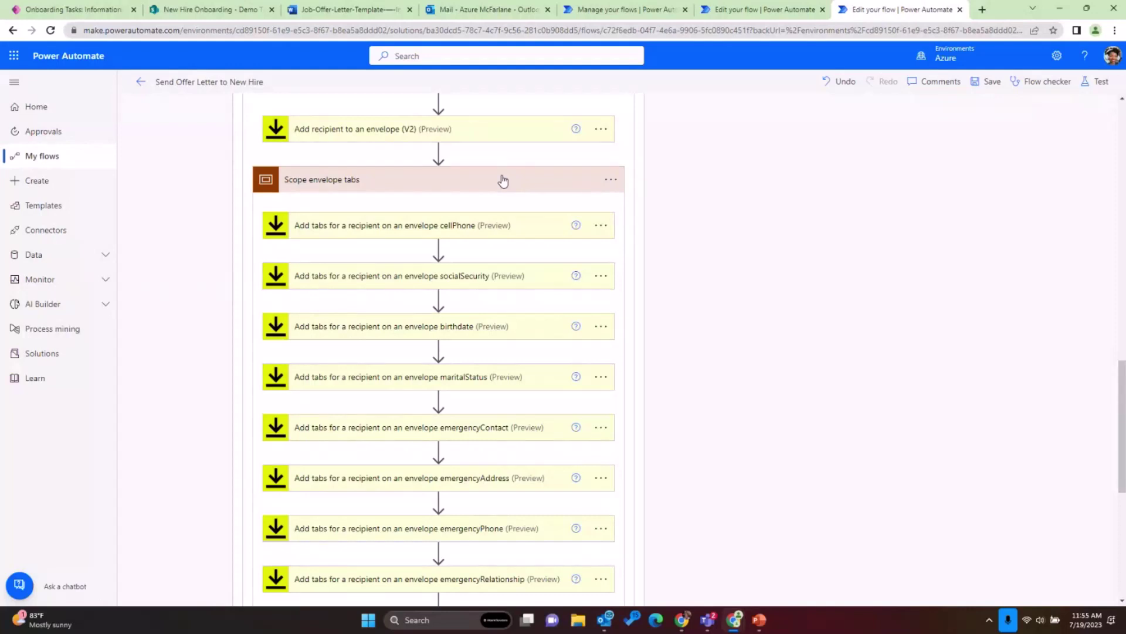
- Collapse the envelope tabs group, expand Send envelope, then open the Save Signed Offer Letter in SharePoint flow
left_click(503, 179)
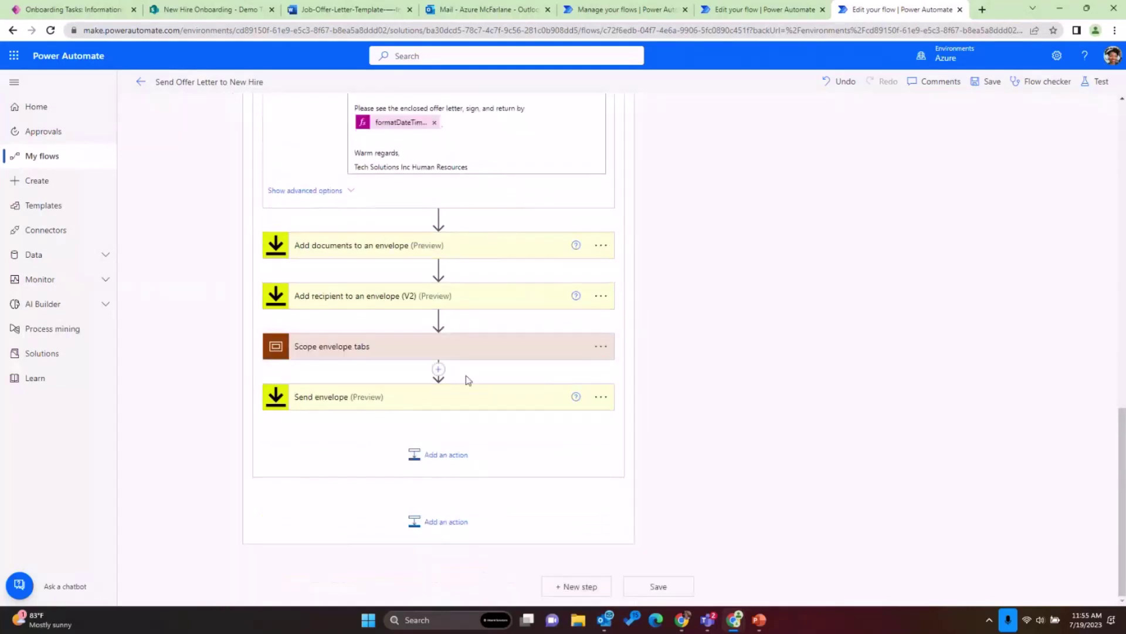
left_click(467, 399)
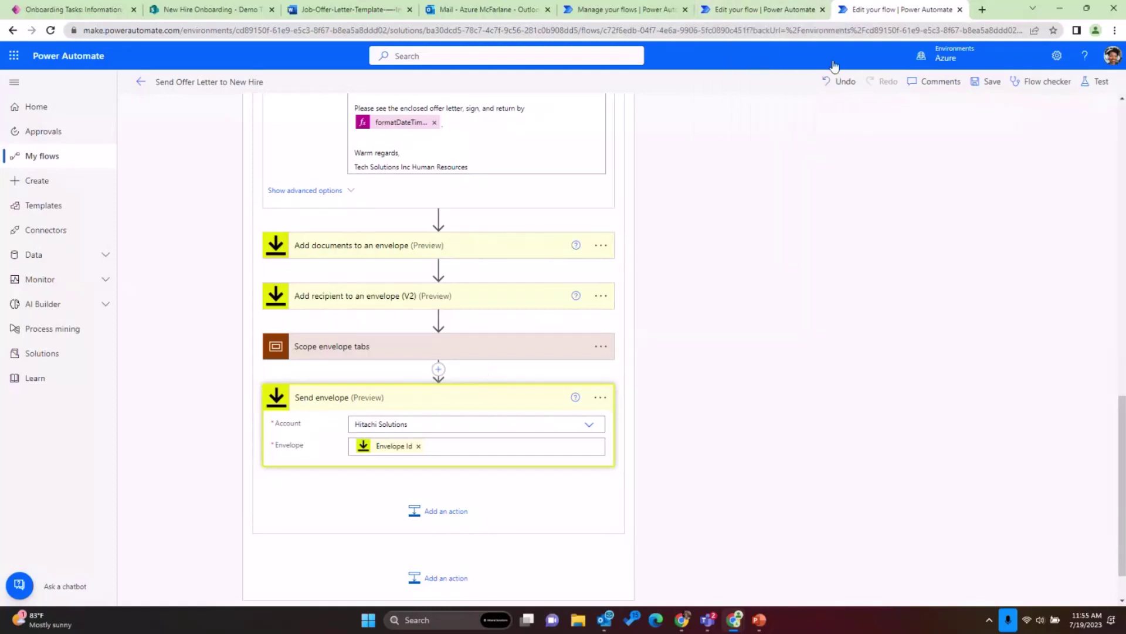
left_click(803, 8)
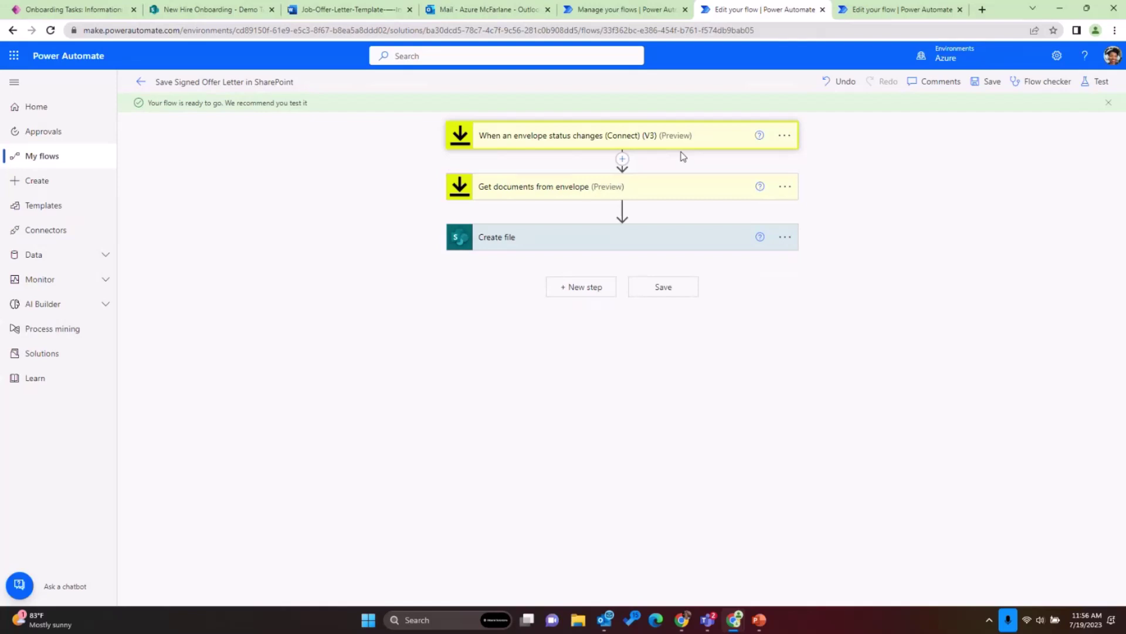
- Go back from the Docusign task to the new hire's onboarding record General details
left_click(119, 10)
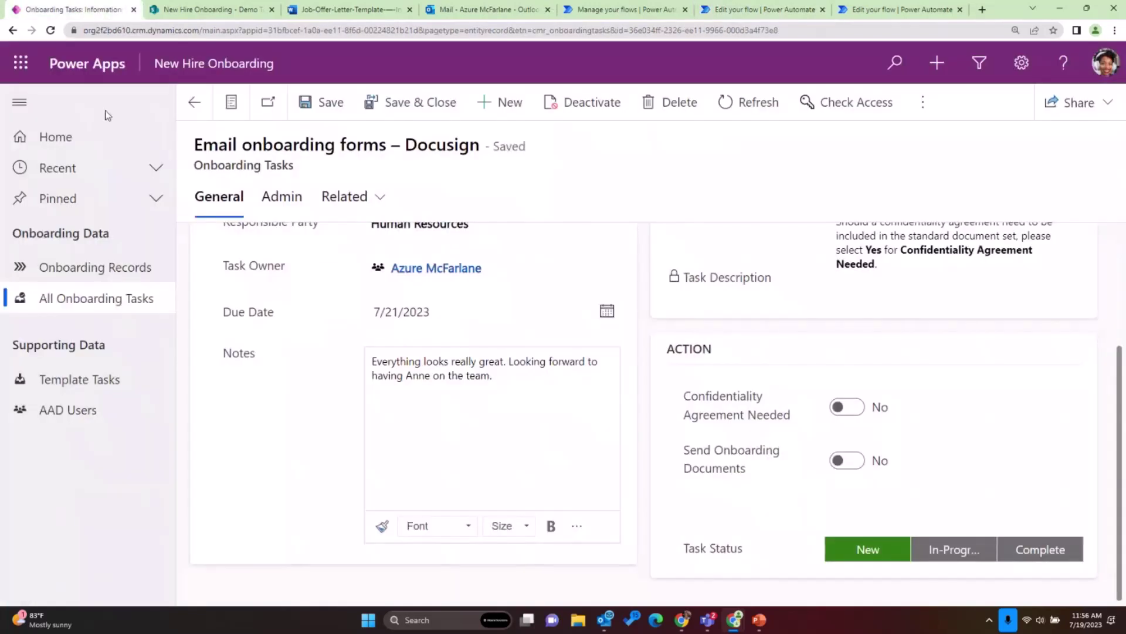
scroll(560, 352, "up", 3)
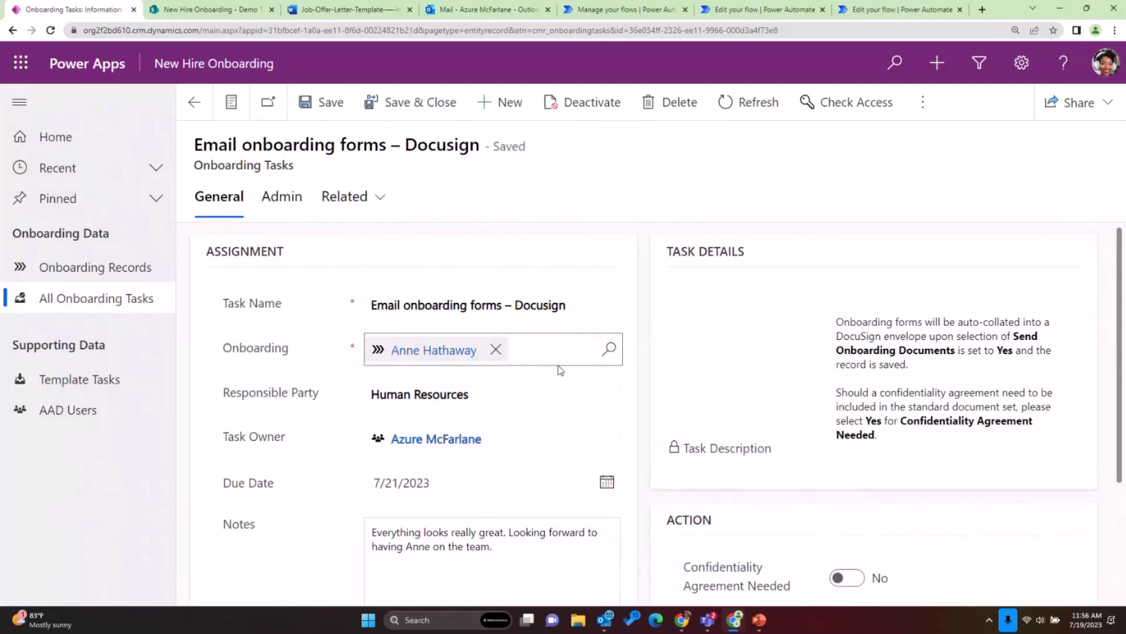
scroll(560, 368, "down", 1)
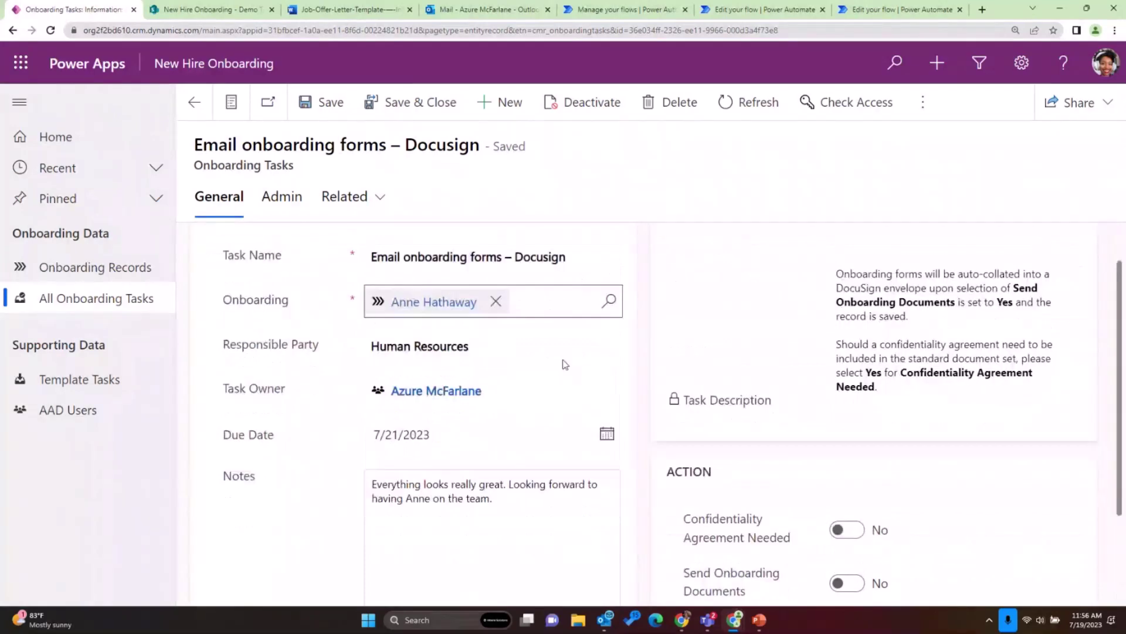
scroll(564, 364, "down", 3)
scroll(337, 235, "up", 5)
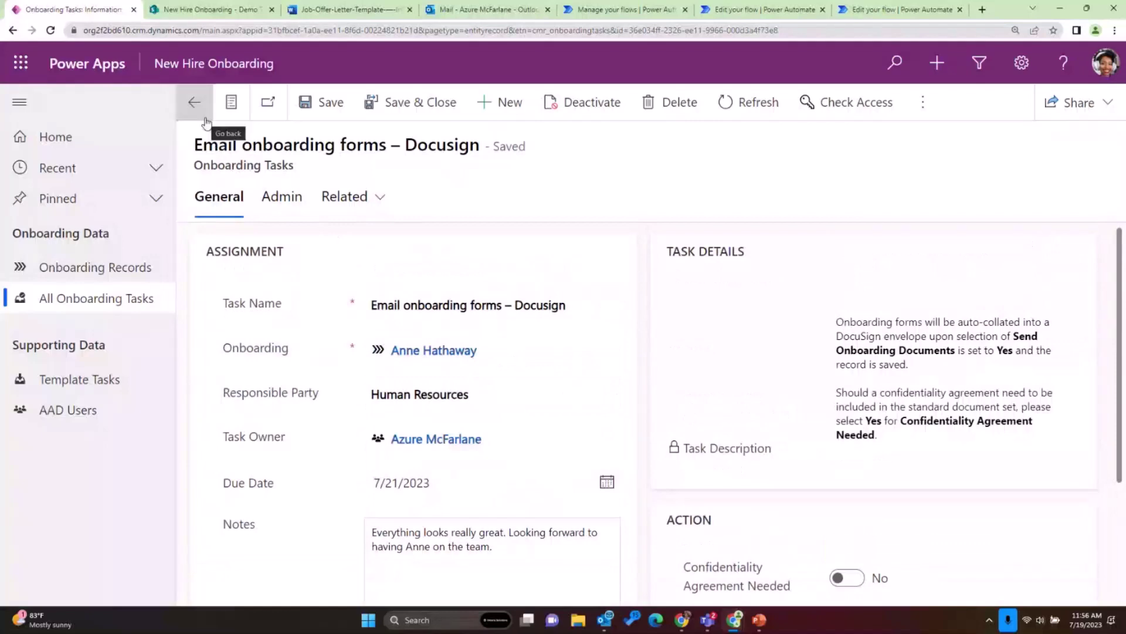
left_click(204, 119)
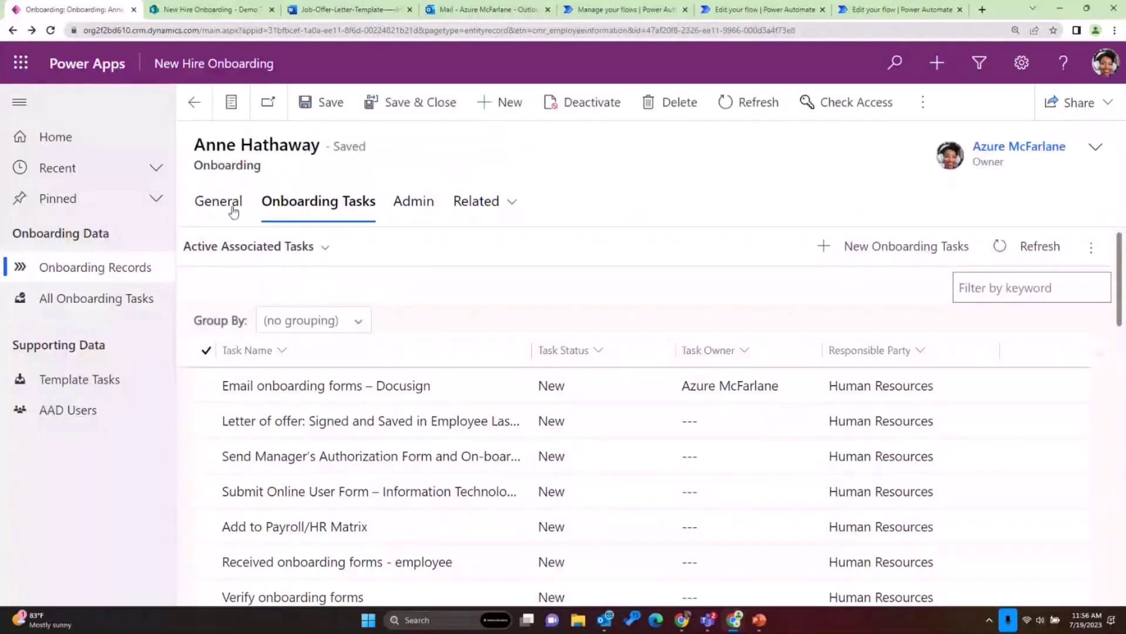
left_click(231, 208)
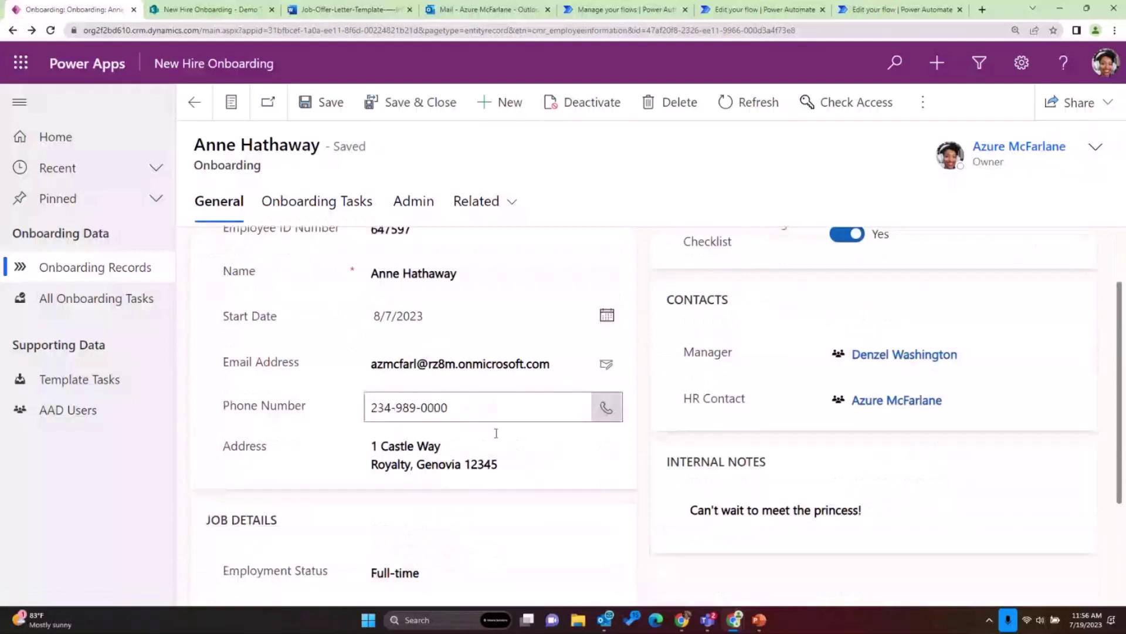
- Change the Job Description ending to 'Princess Diaries all day. Bring donuts on Friday'
scroll(496, 433, "down", 3)
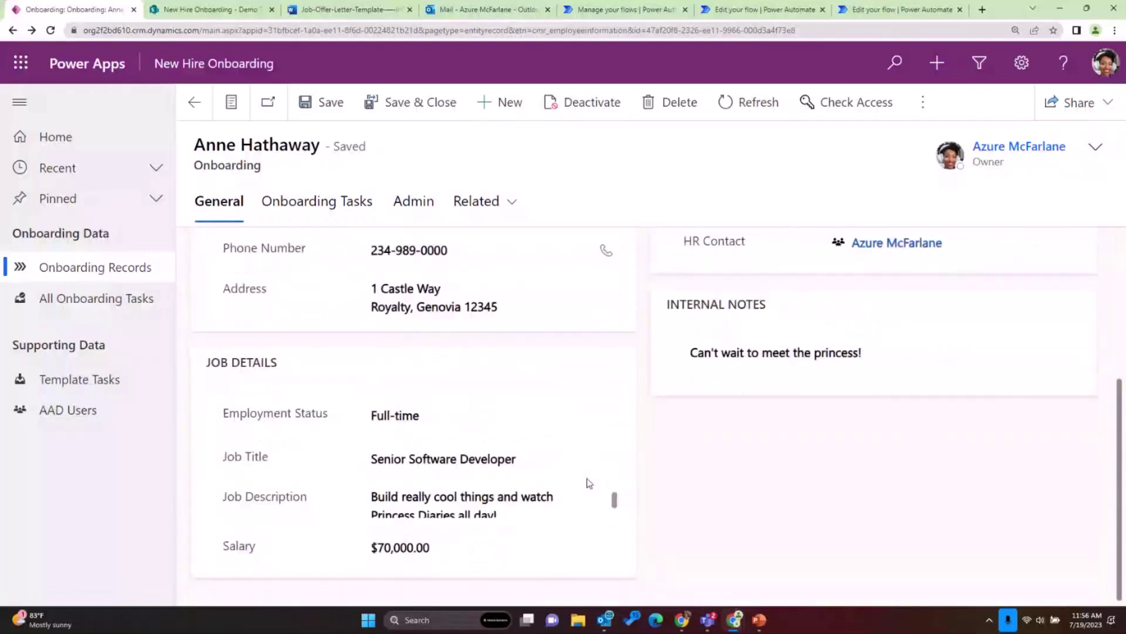
left_click(580, 517)
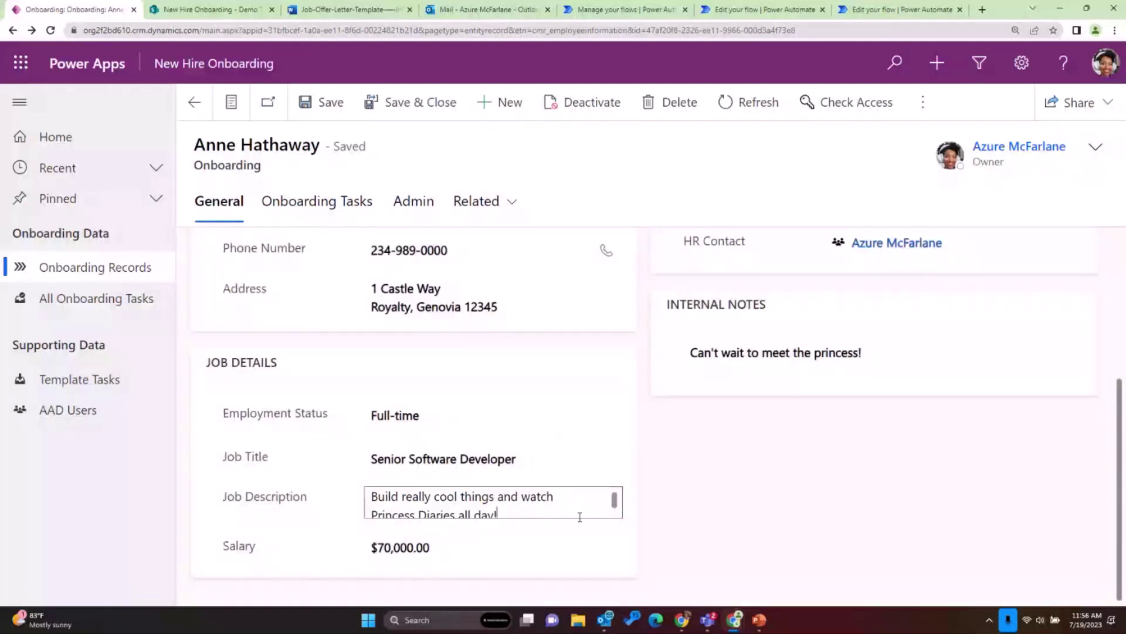
key("BackSpace")
type(".")
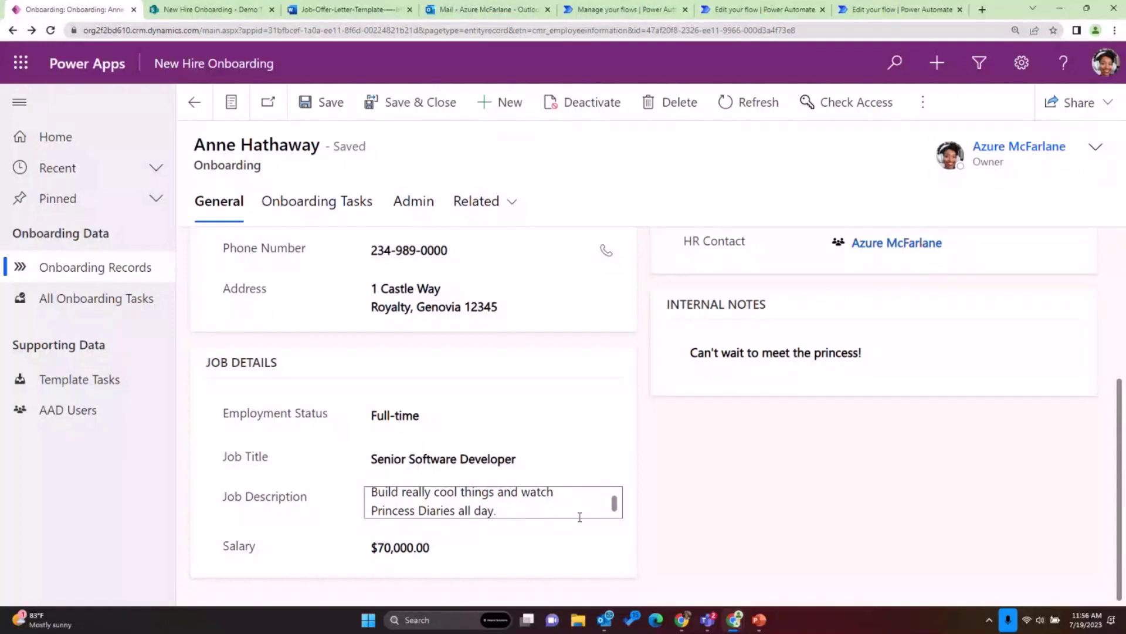
type(" Bri")
type("donuts on Frd")
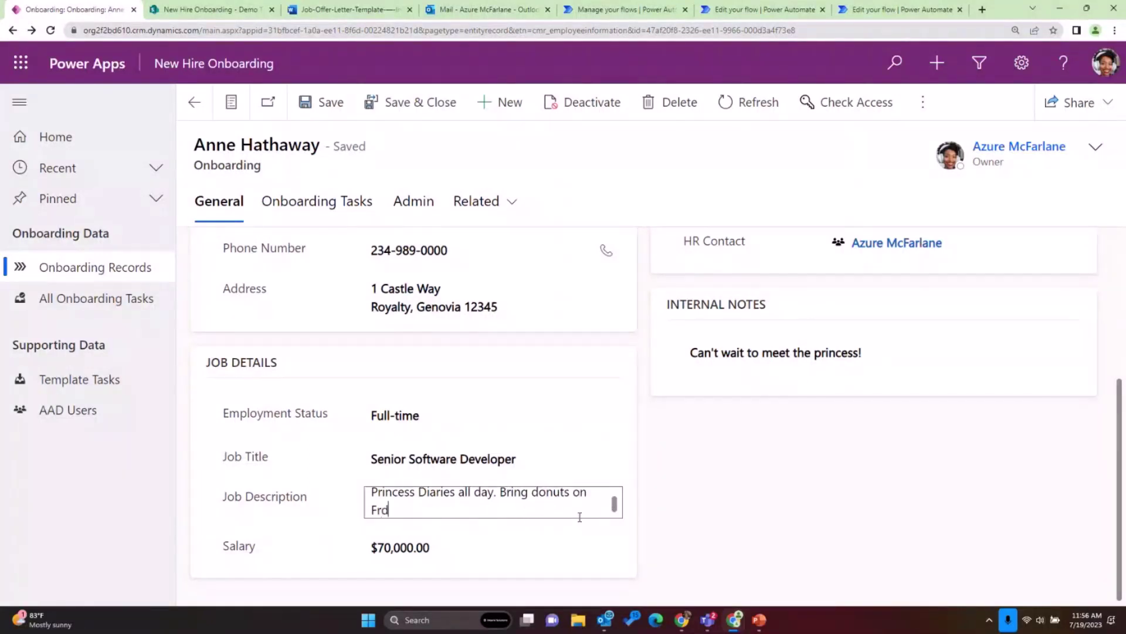
key("BackSpace")
key("BackSpace")
type("riday")
scroll(868, 455, "up", 3)
scroll(866, 451, "up", 1)
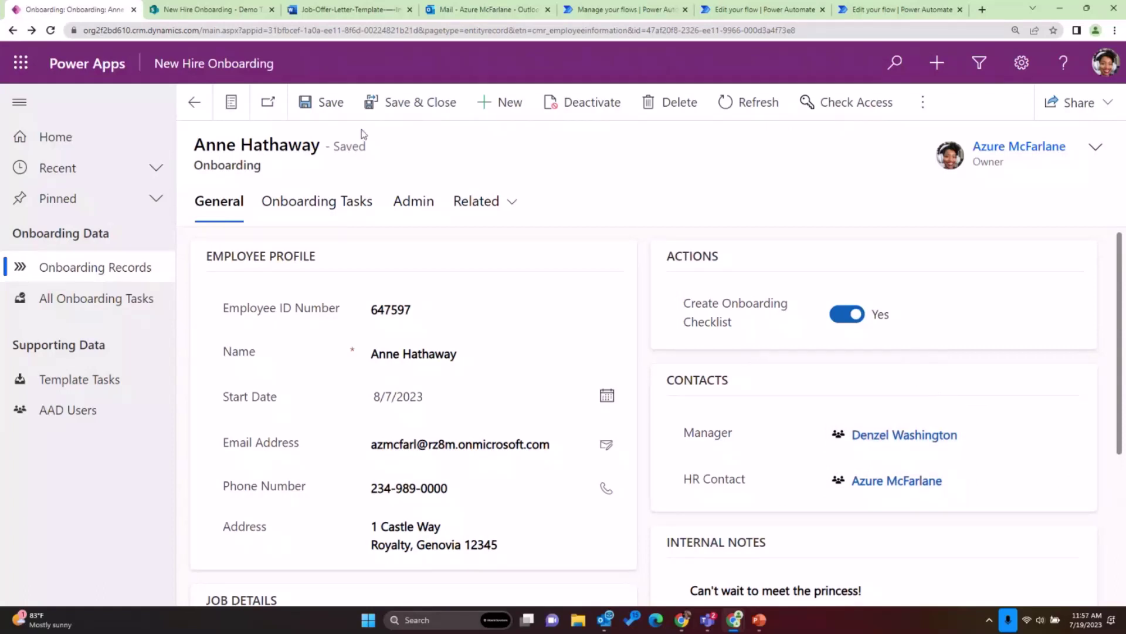
- Save the onboarding record and open its Email onboarding forms – Docusign task
left_click(332, 111)
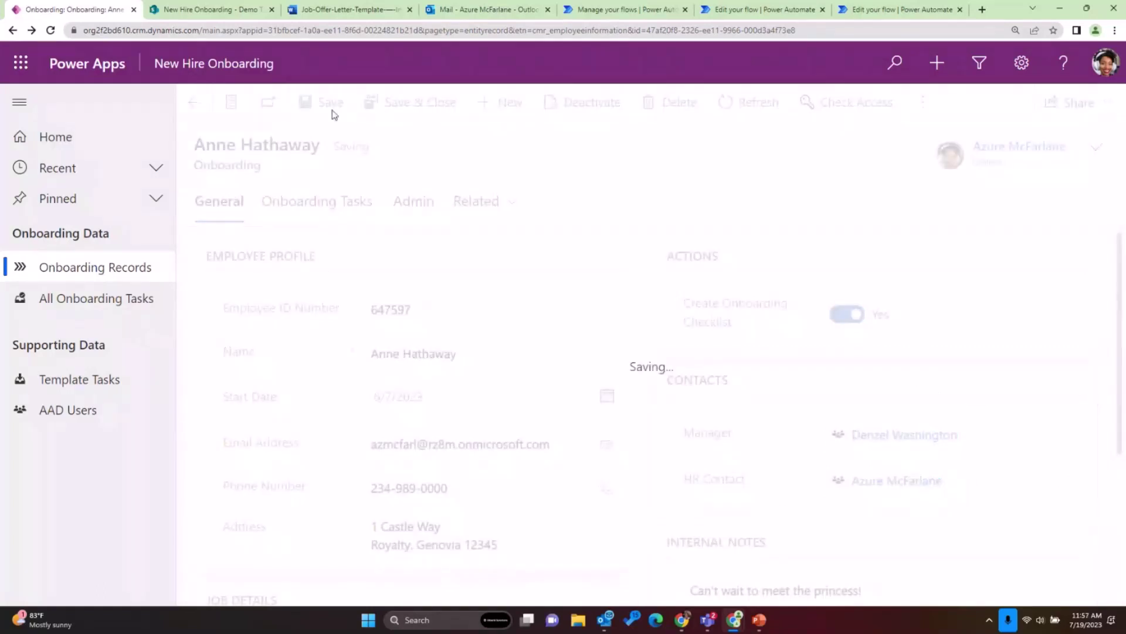
left_click(336, 201)
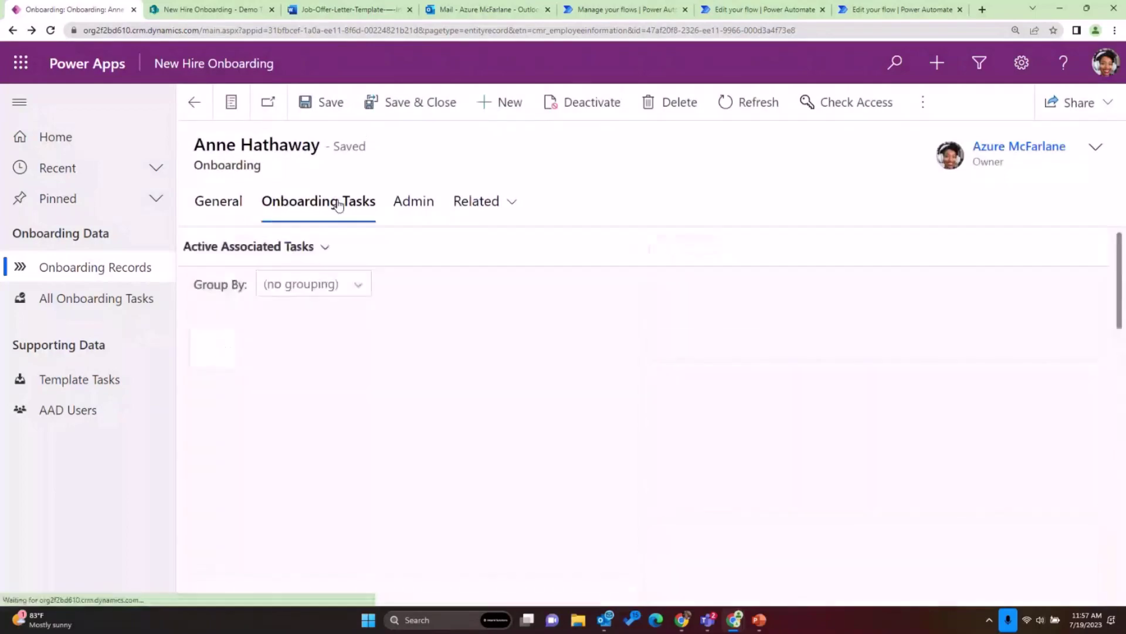
left_click(1078, 384)
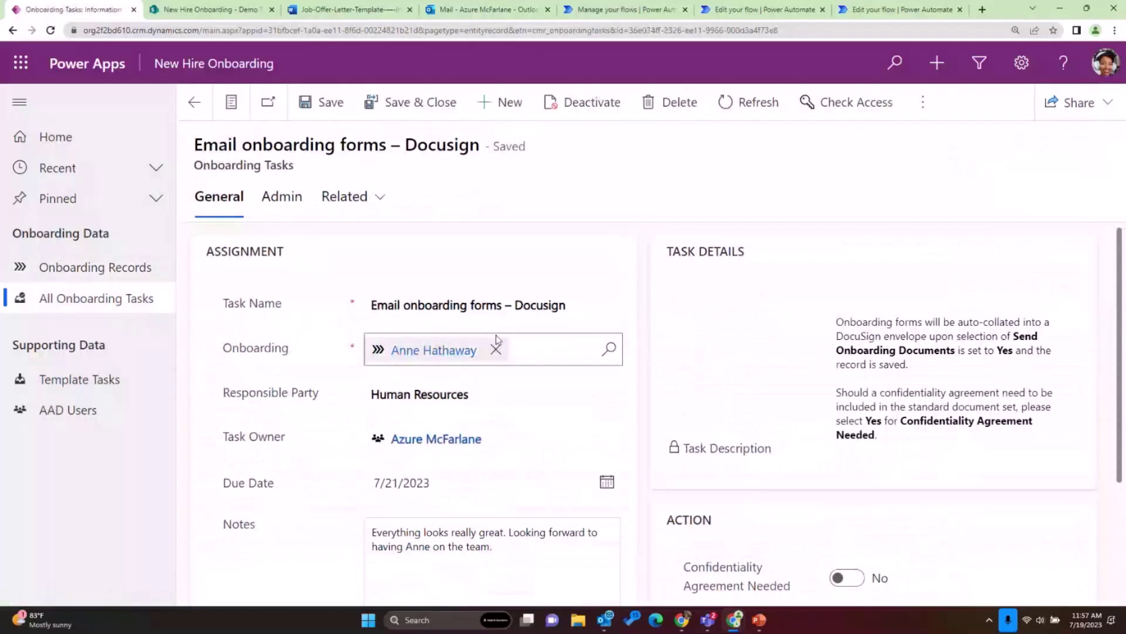
- Set Send Onboarding Documents to Yes and Task Status to In-Progress, then save and close the task
scroll(656, 302, "down", 2)
scroll(656, 302, "down", 2)
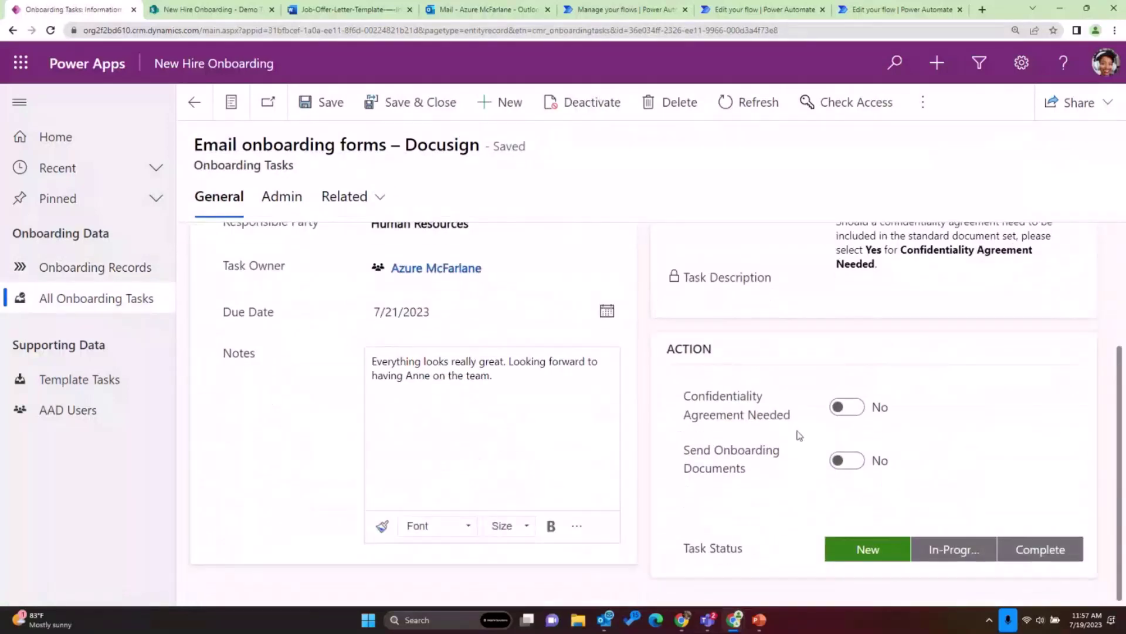
left_click(839, 464)
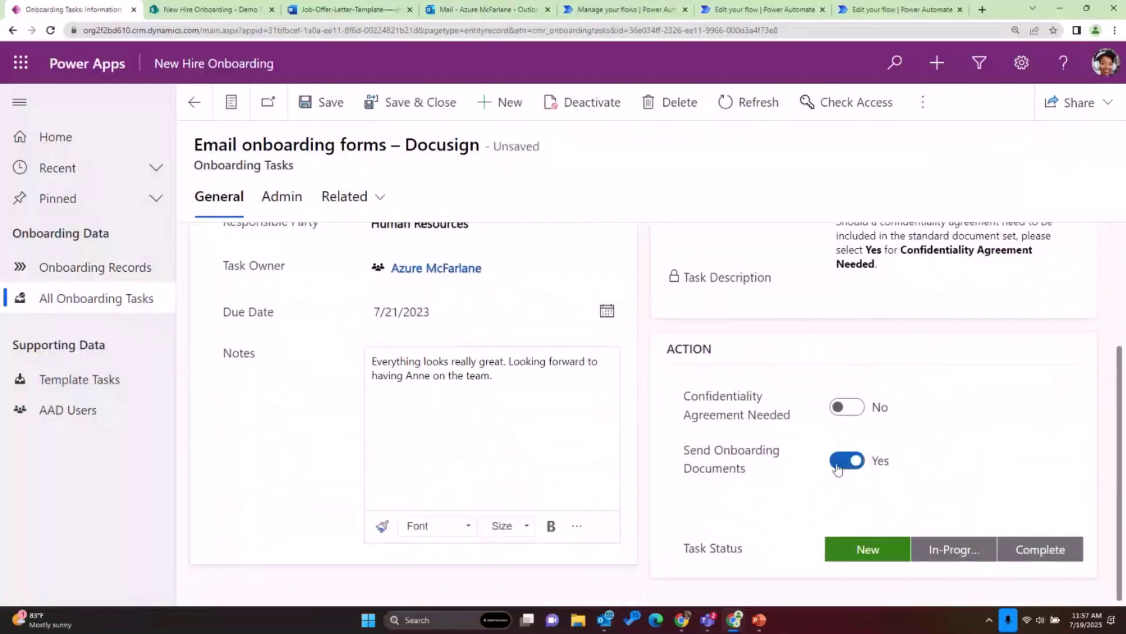
left_click(941, 553)
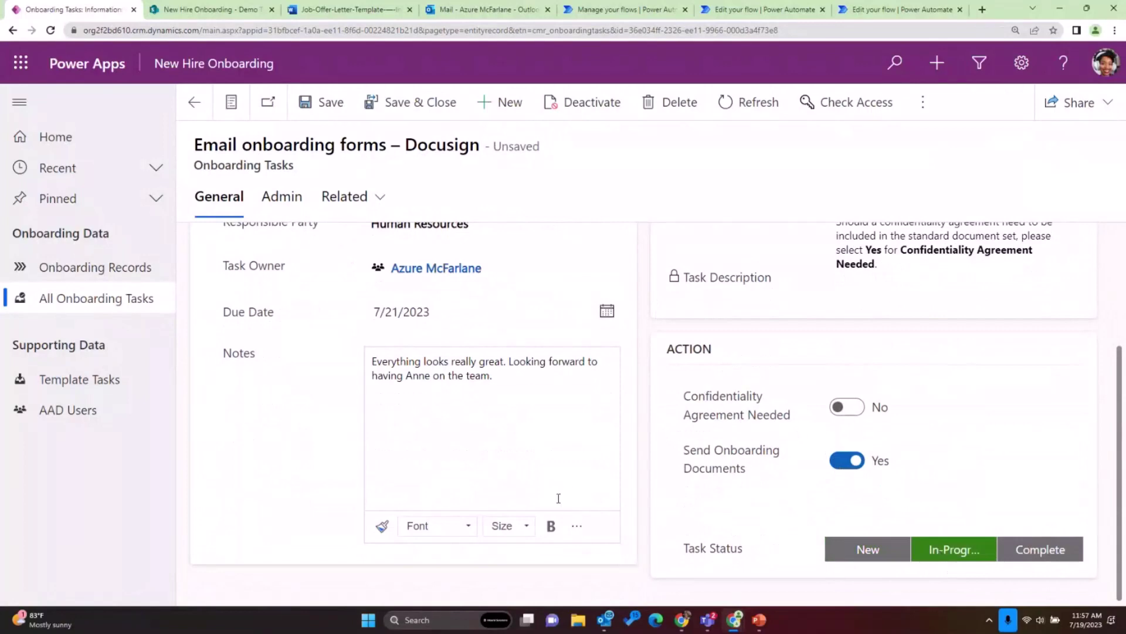
left_click(378, 109)
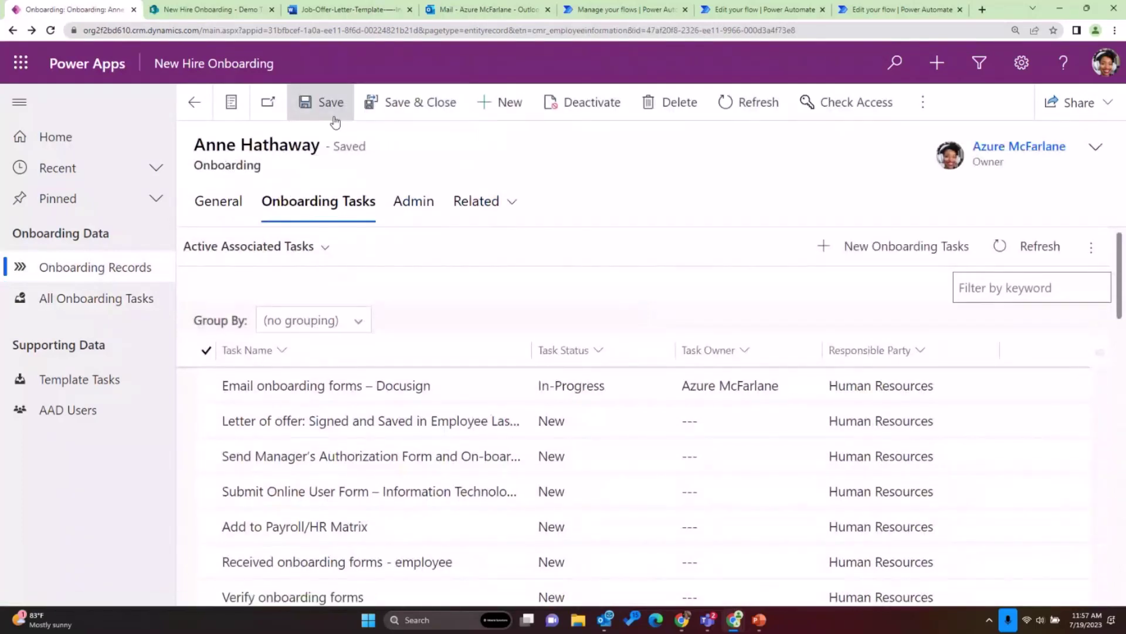
left_click(866, 17)
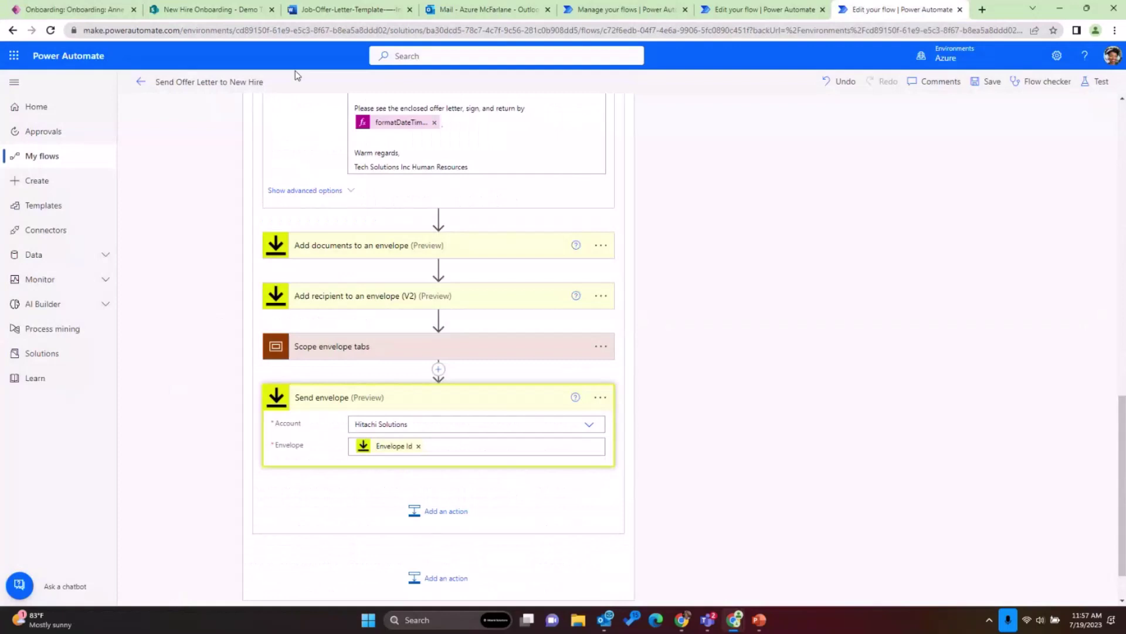
- Open the latest Send Offer Letter to New Hire run from the 28-day run history
left_click(136, 85)
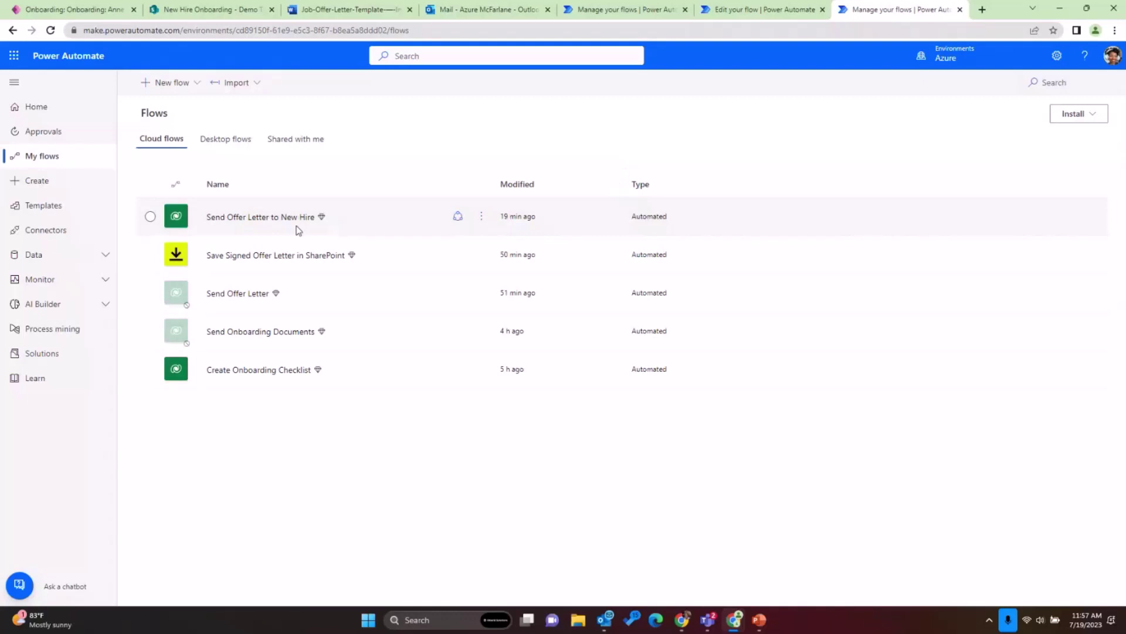
left_click(290, 221)
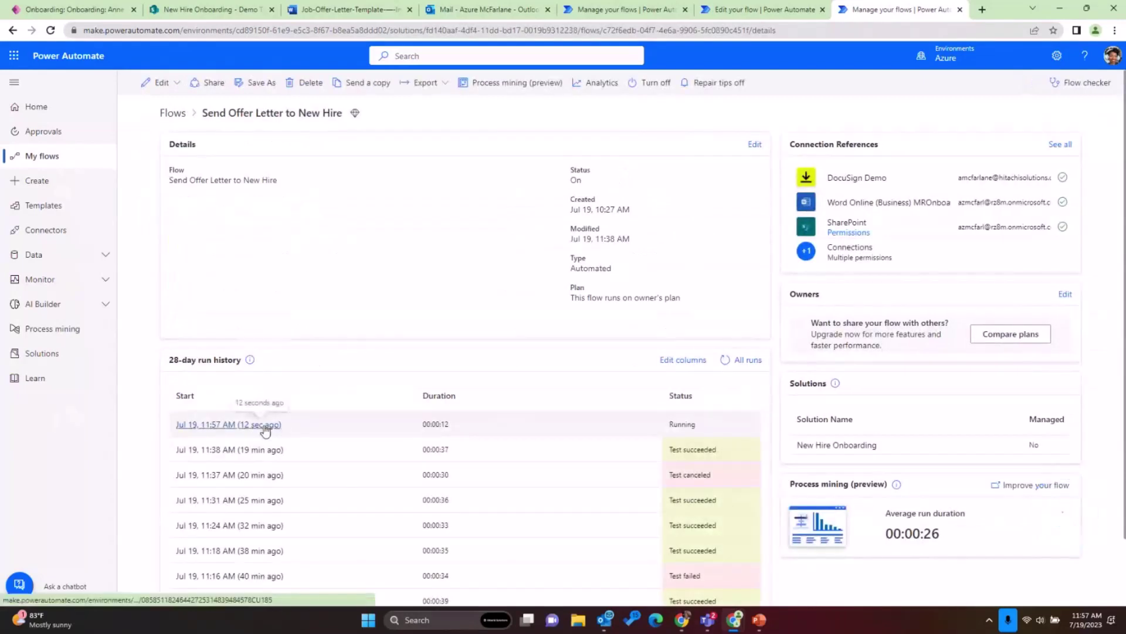
left_click(265, 427)
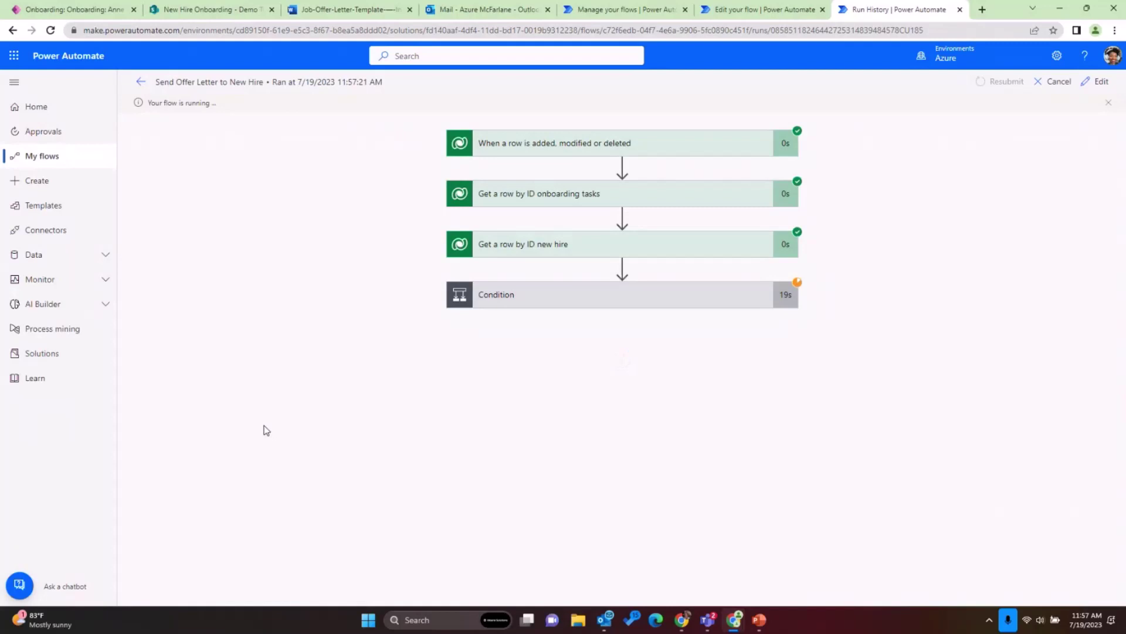
- Expand Condition, Scope DocuSign actions and Scope envelope tabs to confirm success, then move to Outlook
left_click(536, 312)
scroll(533, 293, "down", 3)
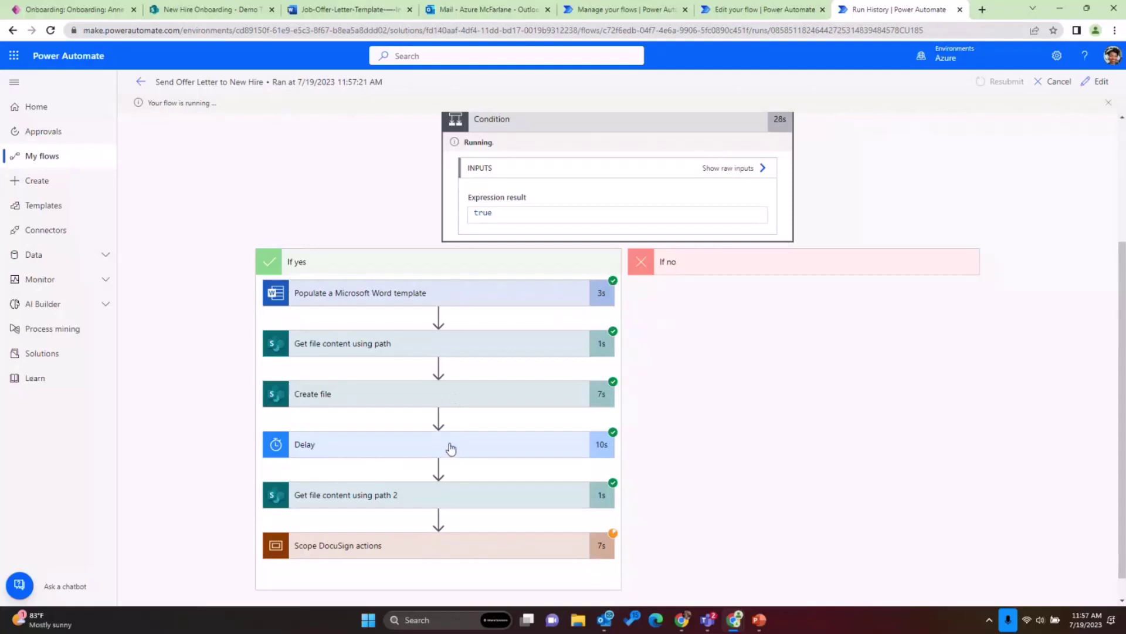
scroll(450, 451, "down", 1)
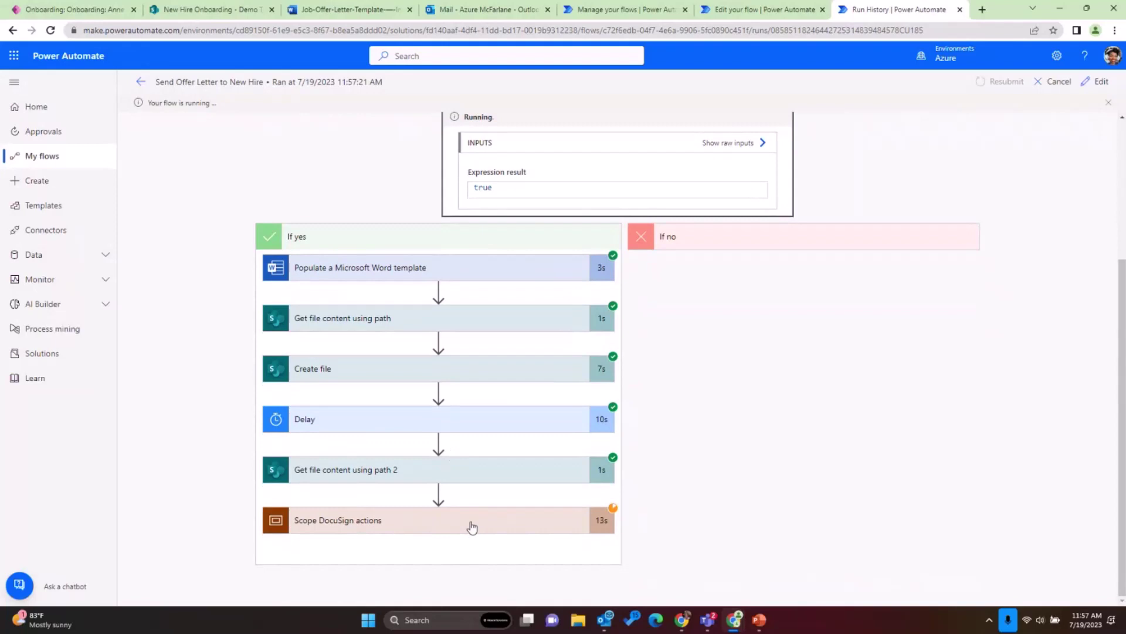
left_click(472, 527)
scroll(470, 430, "down", 4)
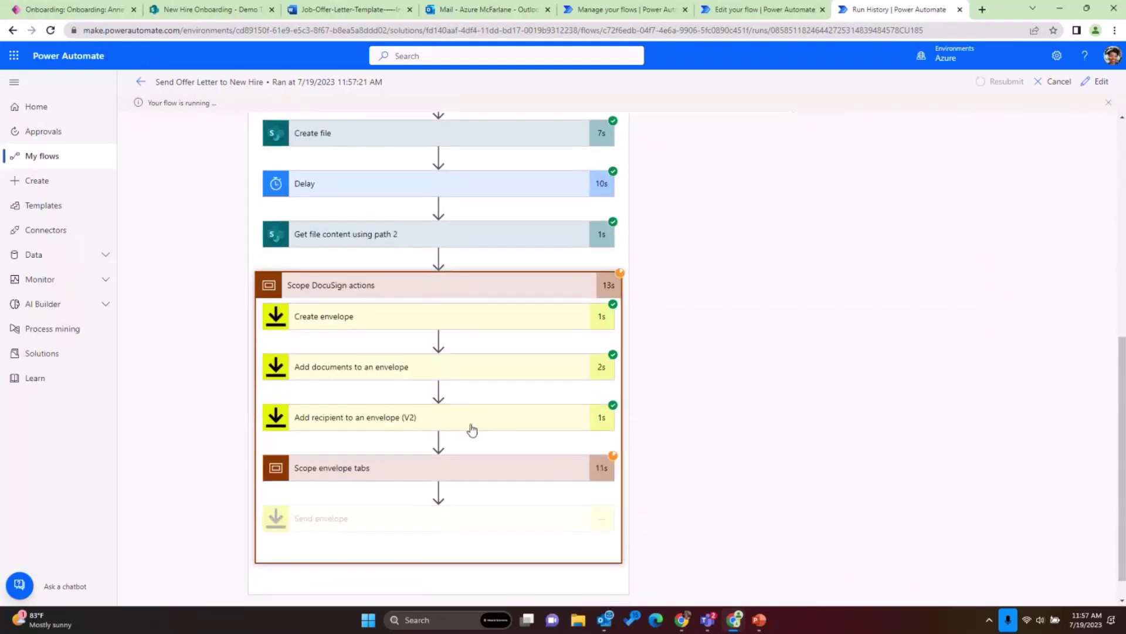
left_click(478, 469)
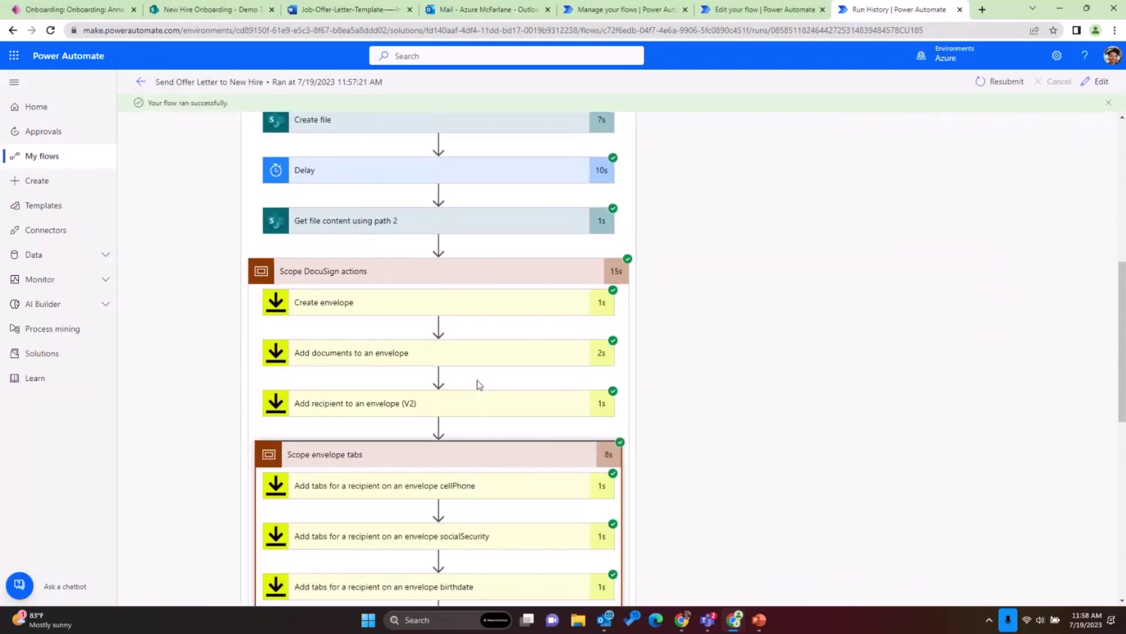
scroll(478, 385, "down", 6)
scroll(478, 385, "down", 3)
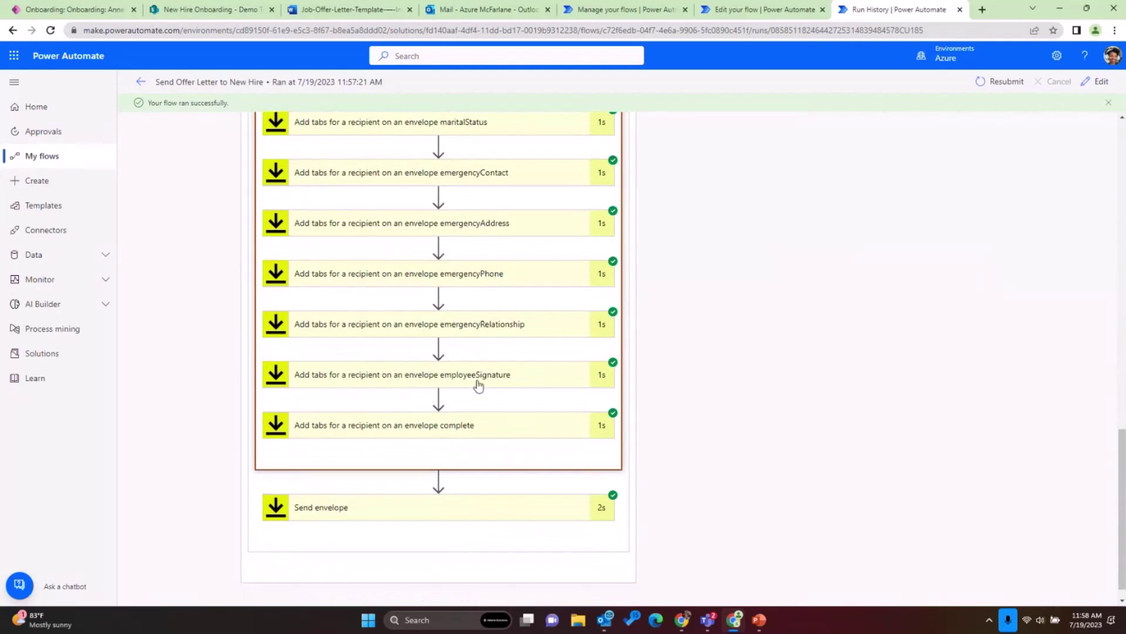
scroll(479, 385, "up", 8)
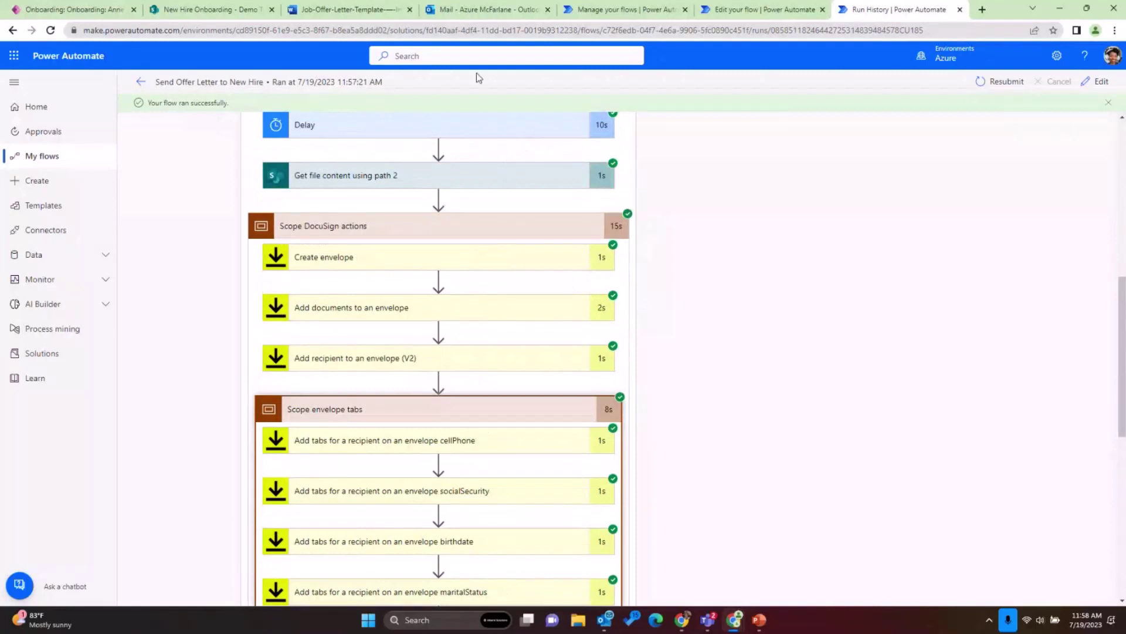
left_click(466, 16)
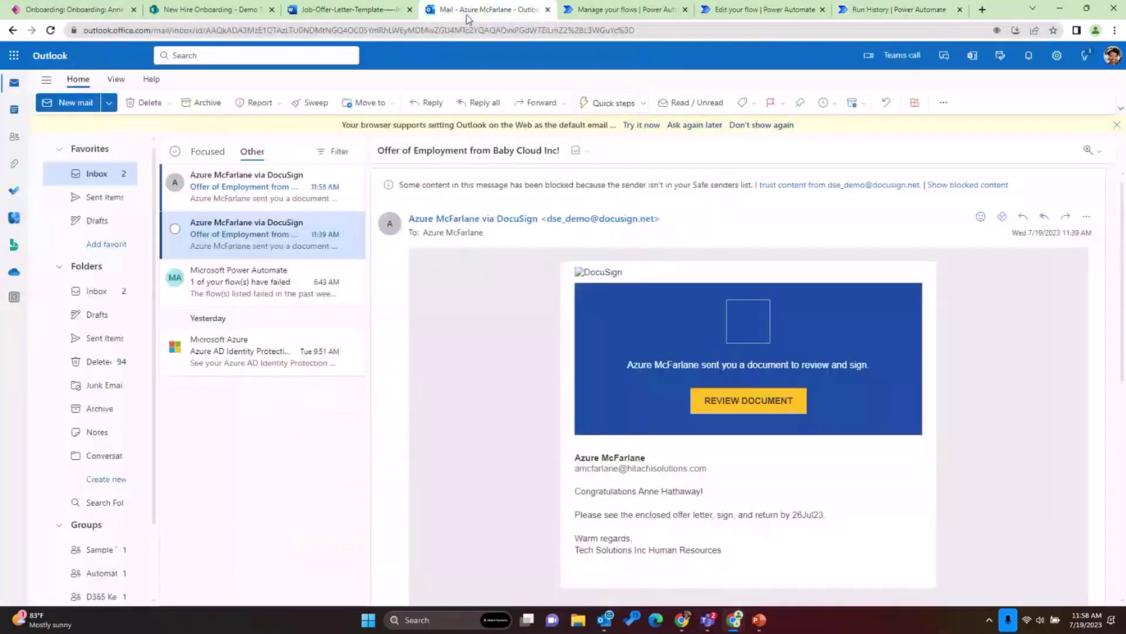
- Open the 11:58 DocuSign 'Offer of Employment' email in the inbox
left_click(239, 188)
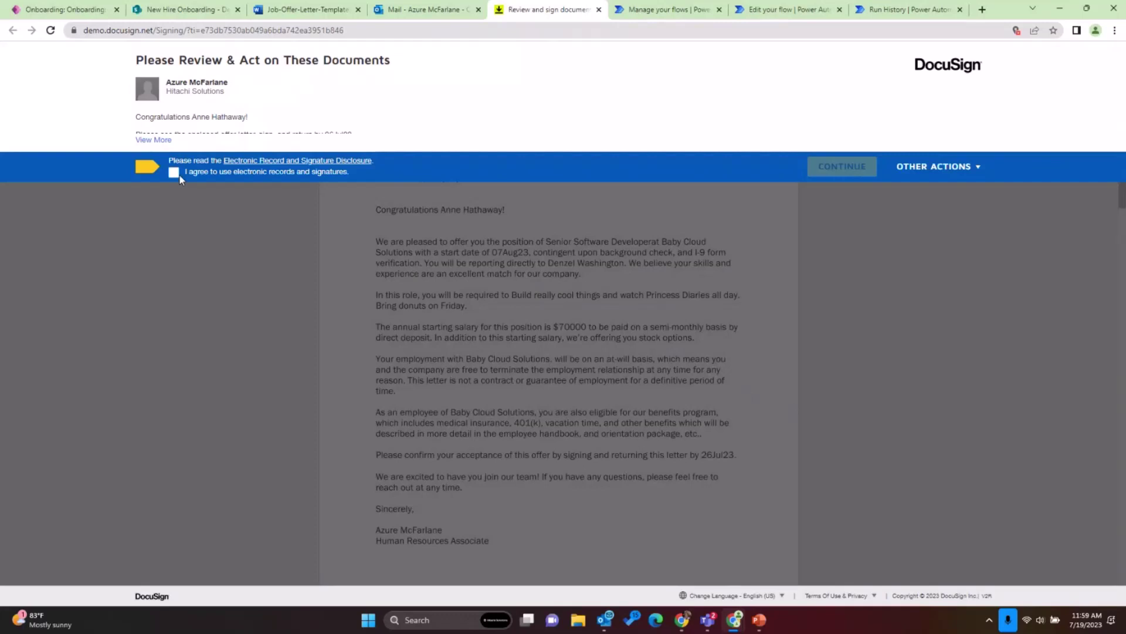
- Show the sender's full message, agree to electronic records and signatures, and continue
left_click(154, 139)
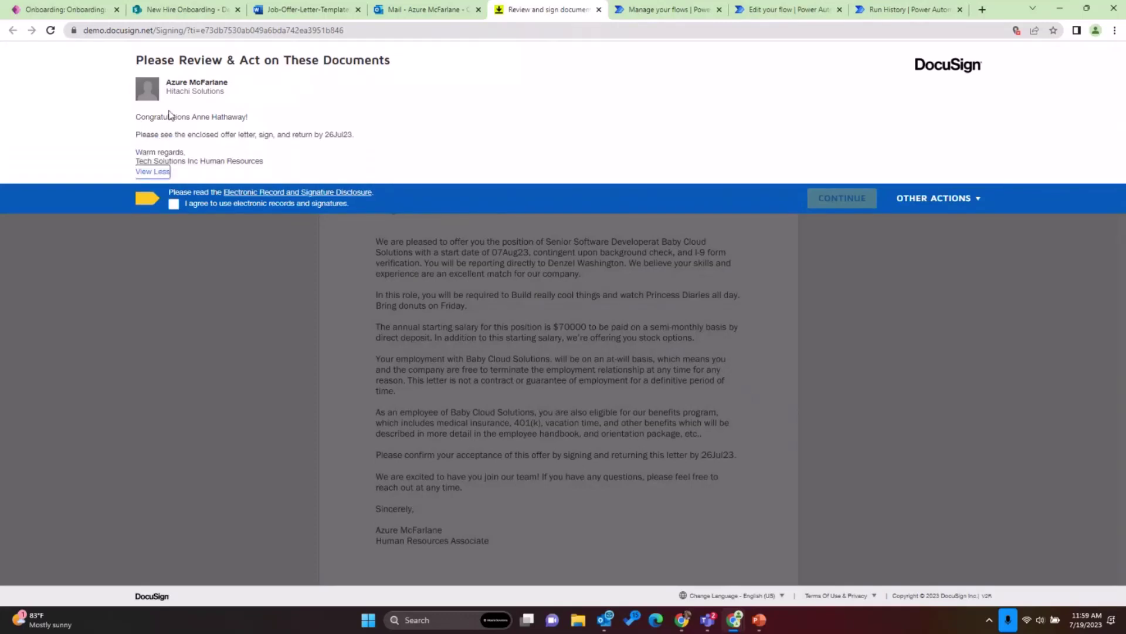
left_click(174, 205)
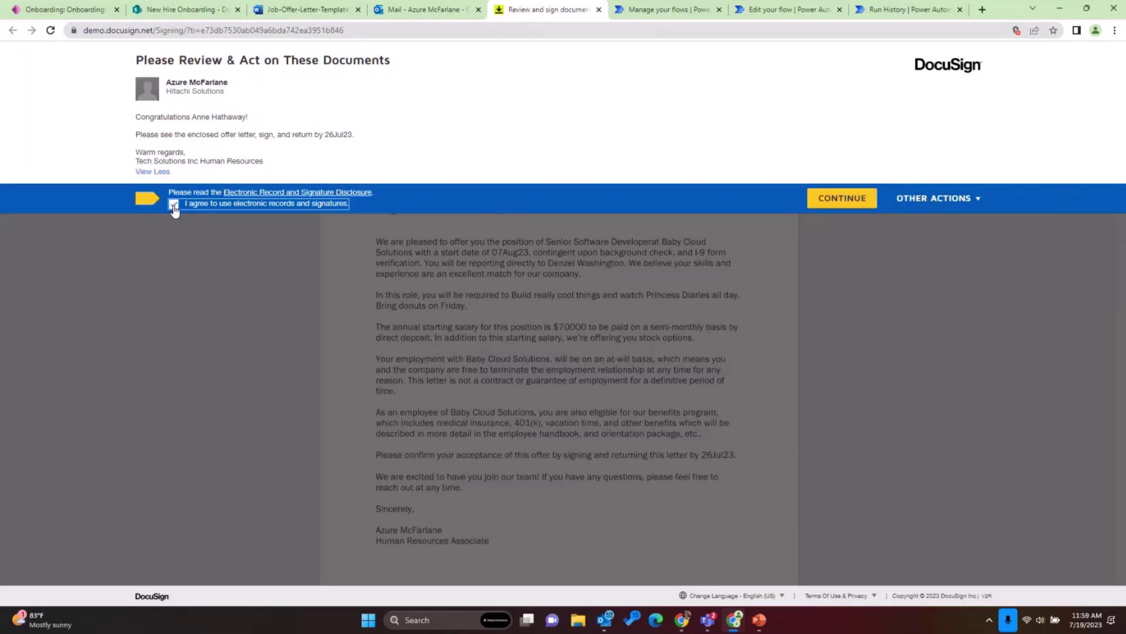
left_click(827, 199)
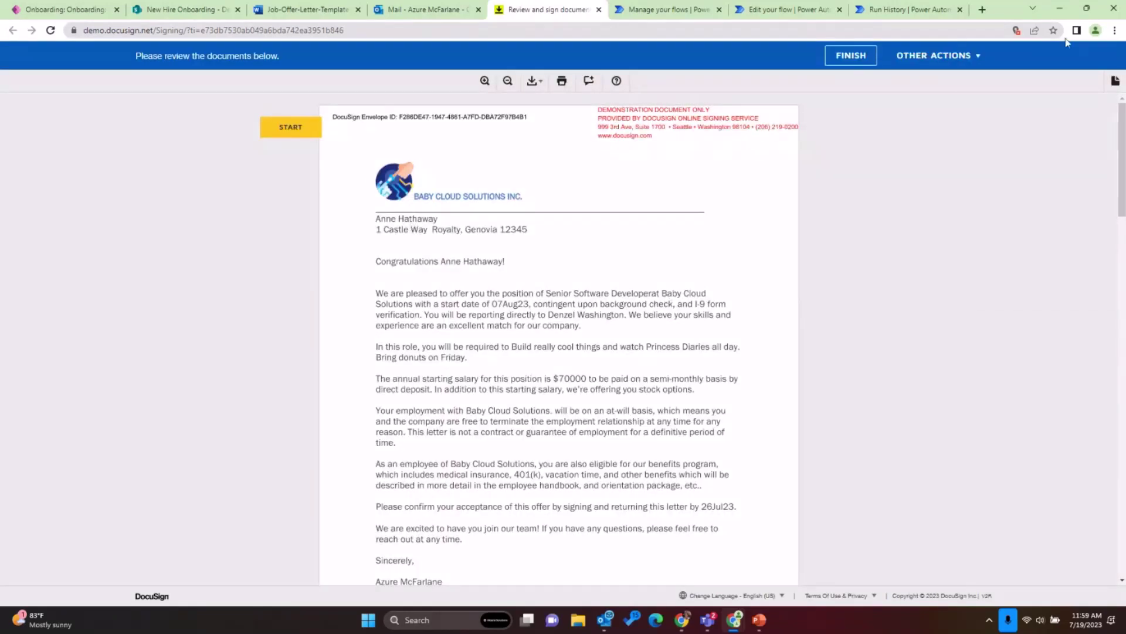
- Zoom the browser to 125% and scroll through the offer letter pages
left_click(1115, 29)
left_click(1079, 169)
left_click(1079, 169)
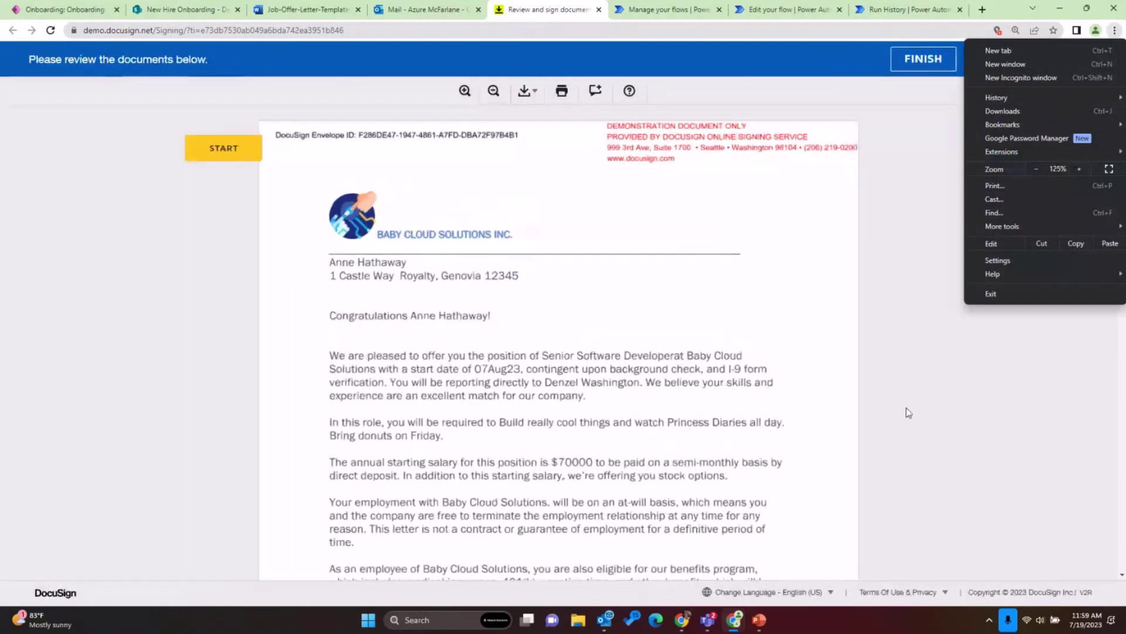
left_click(550, 304)
scroll(555, 276, "down", 2)
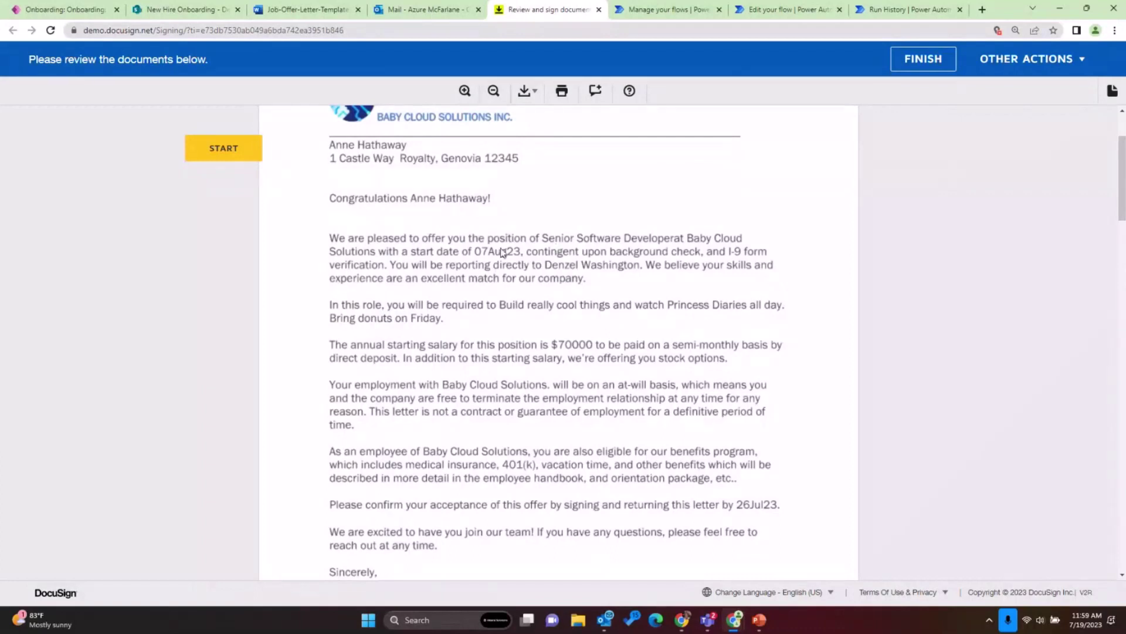
scroll(502, 252, "down", 1)
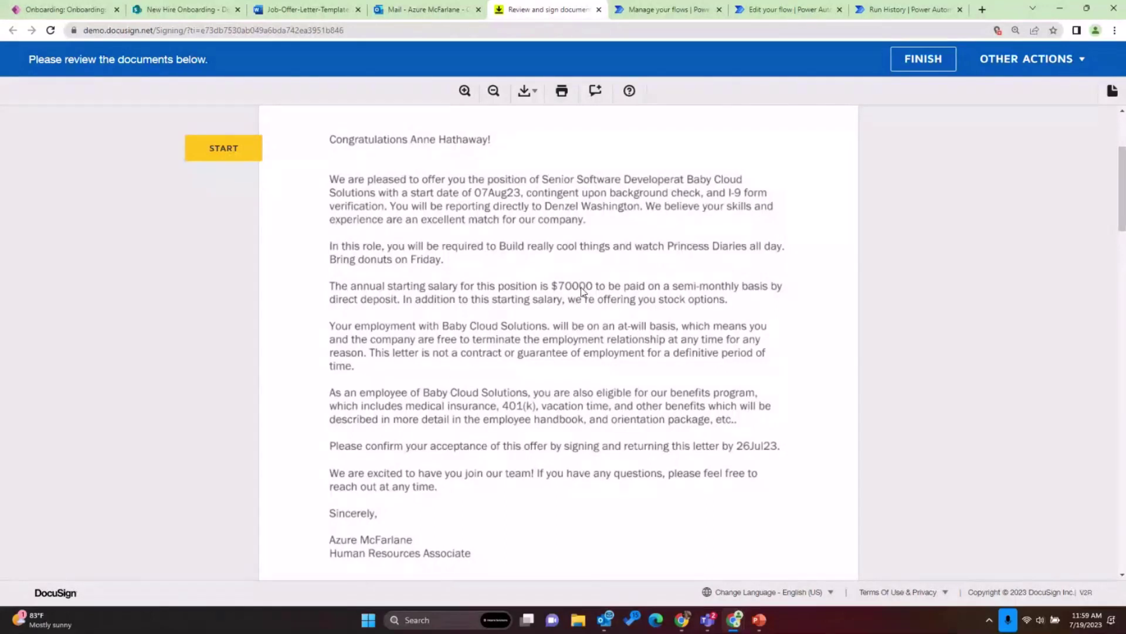
scroll(481, 353, "down", 3)
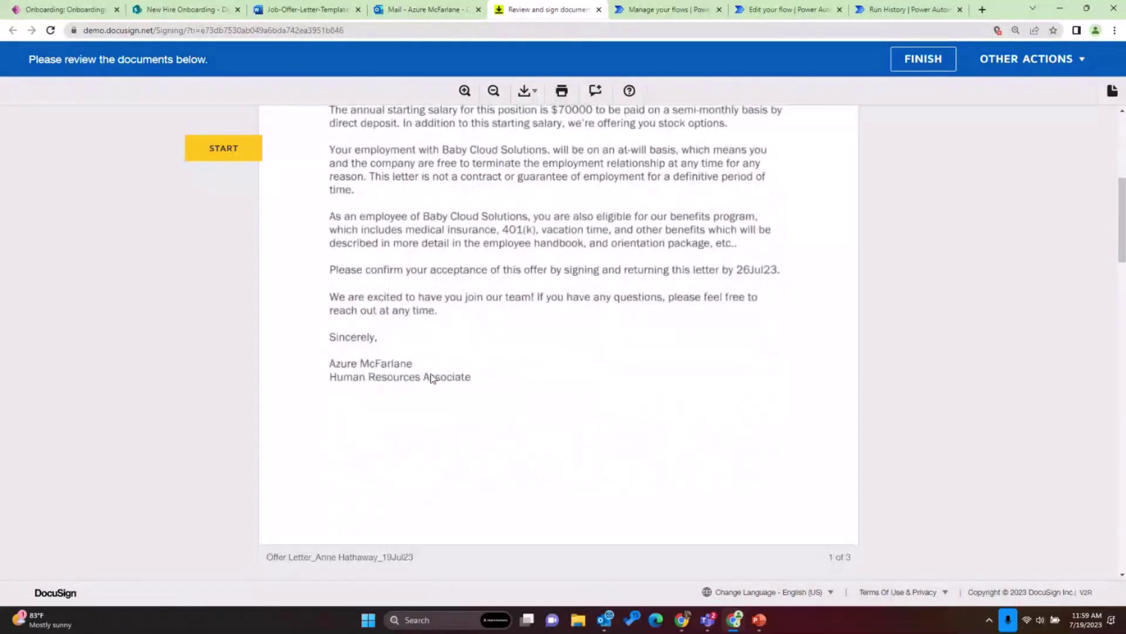
scroll(296, 168, "up", 5)
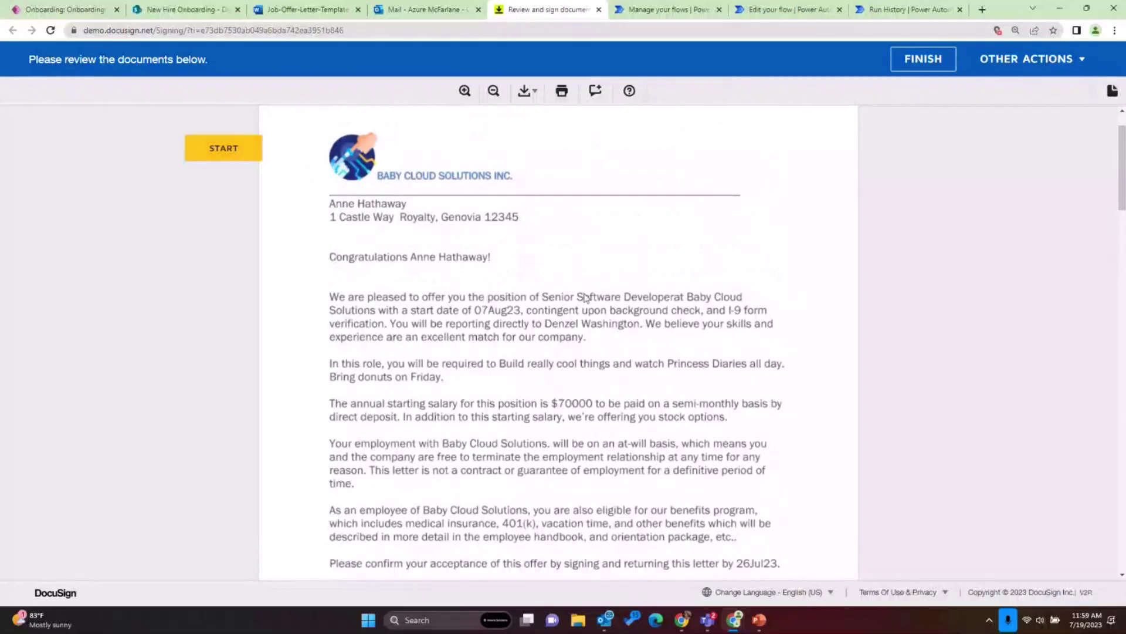
scroll(575, 322, "down", 15)
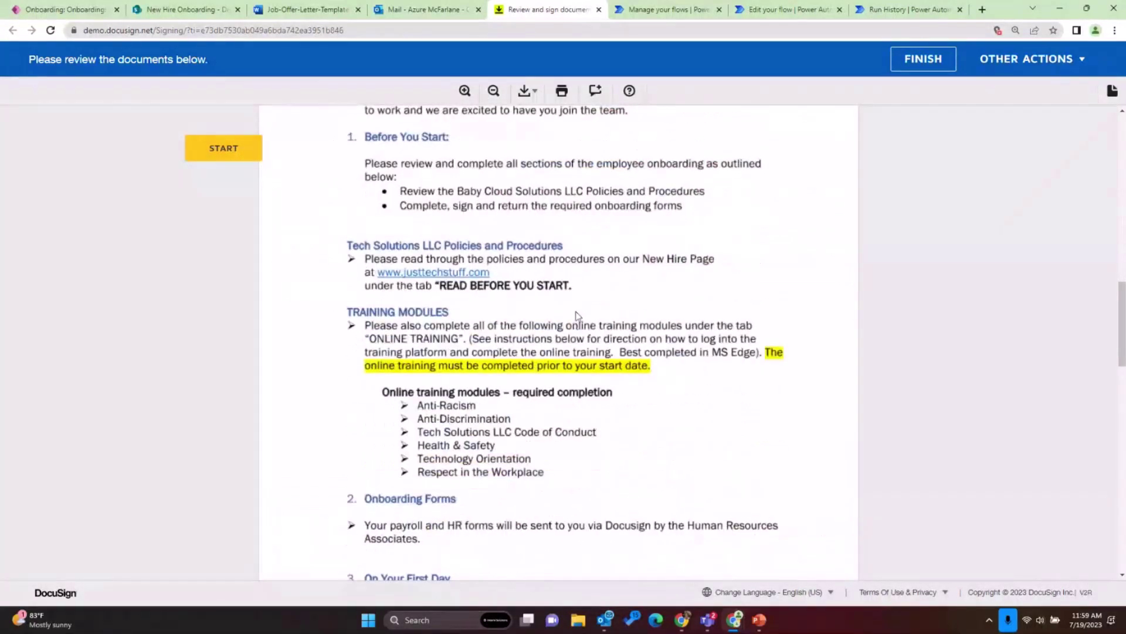
scroll(577, 316, "down", 3)
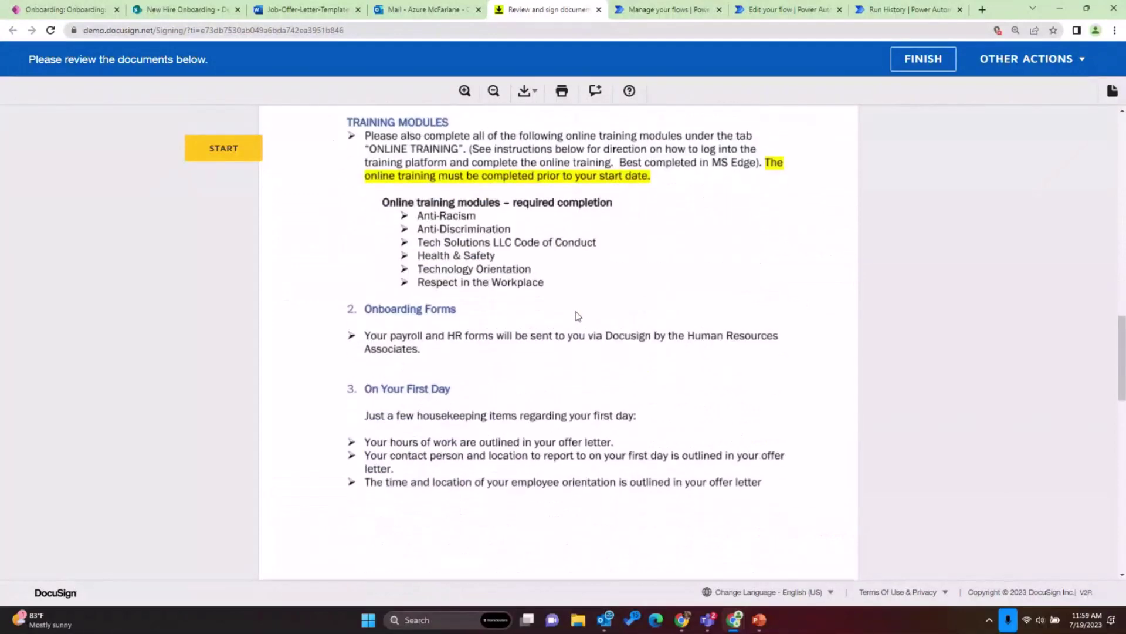
scroll(577, 316, "down", 10)
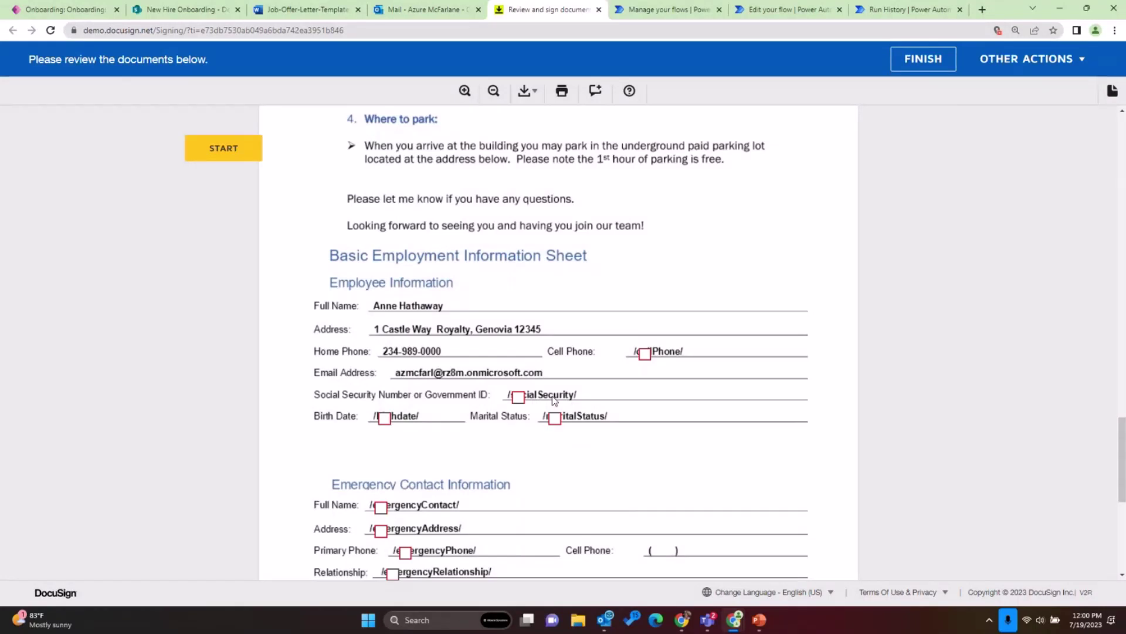
left_click(305, 9)
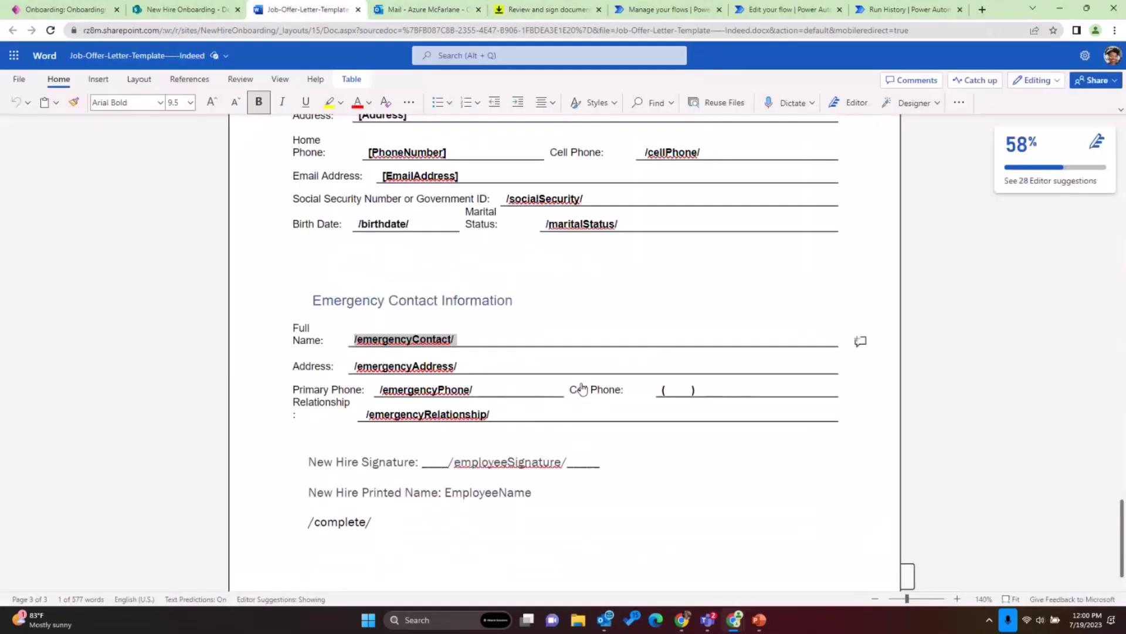
left_click(454, 345)
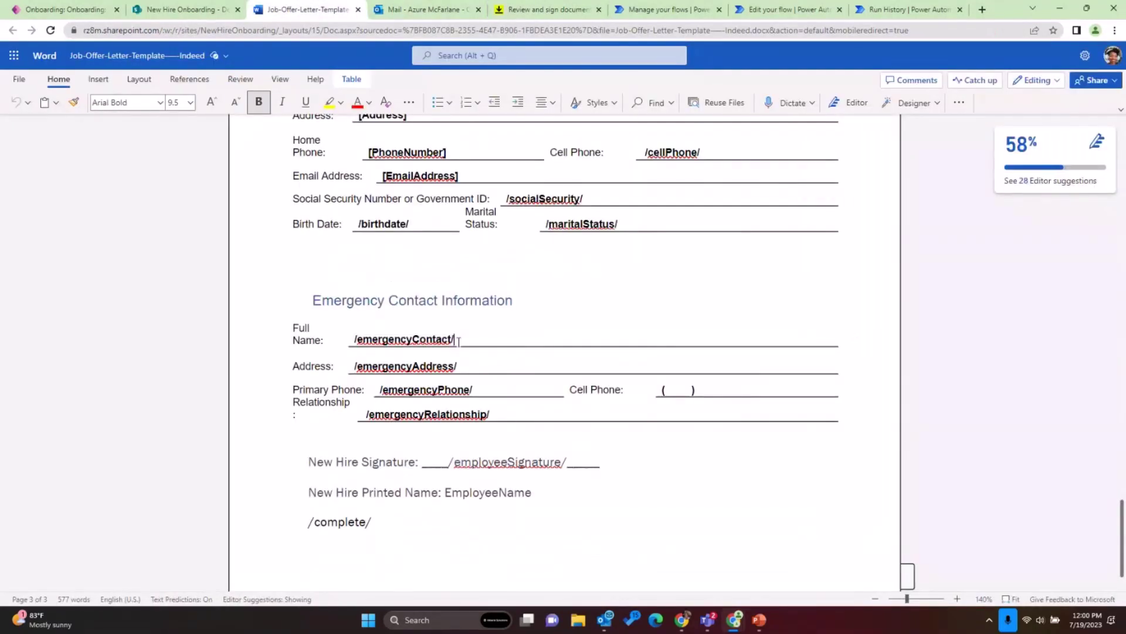
left_click_drag(458, 342, 351, 343)
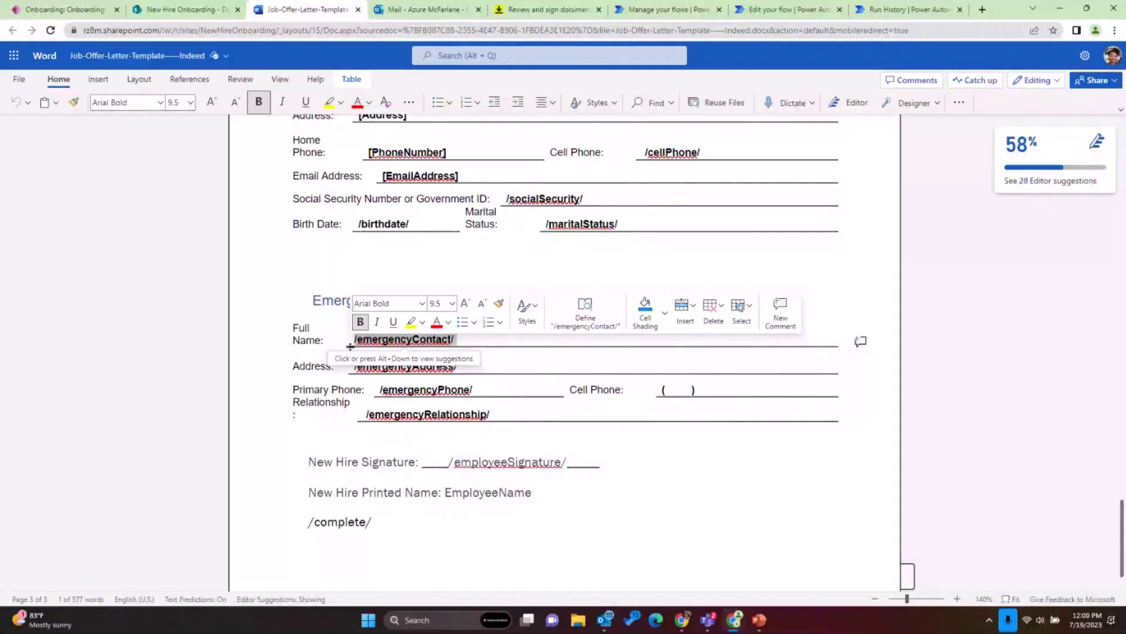
left_click(430, 18)
- Enter the number in the personal-detail fields and type the emergency contact's full name
left_click(598, 16)
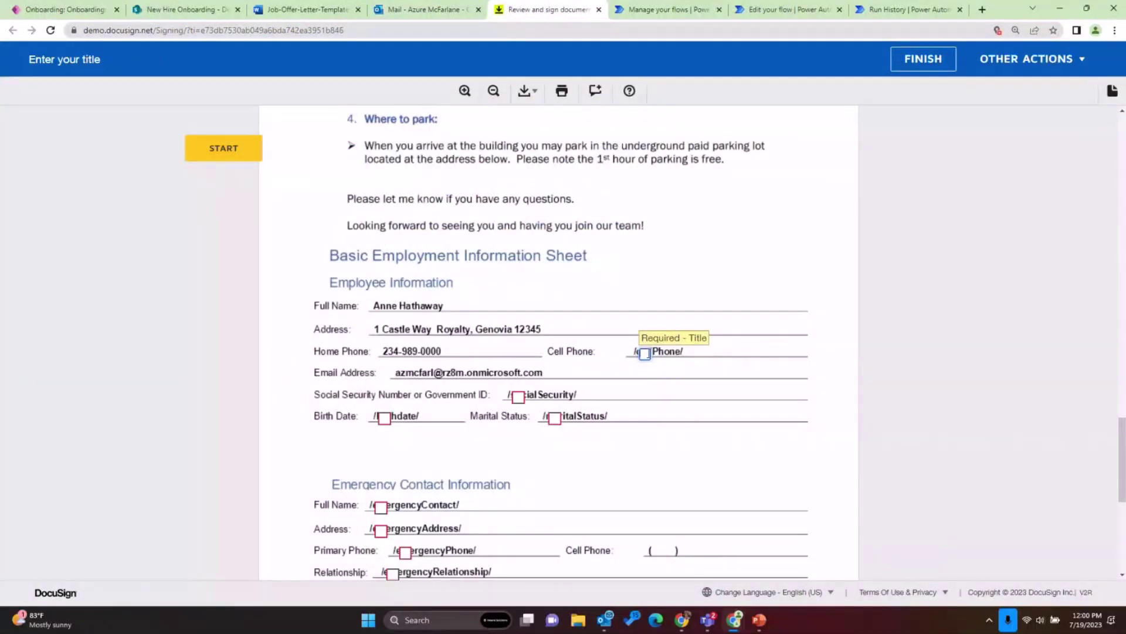
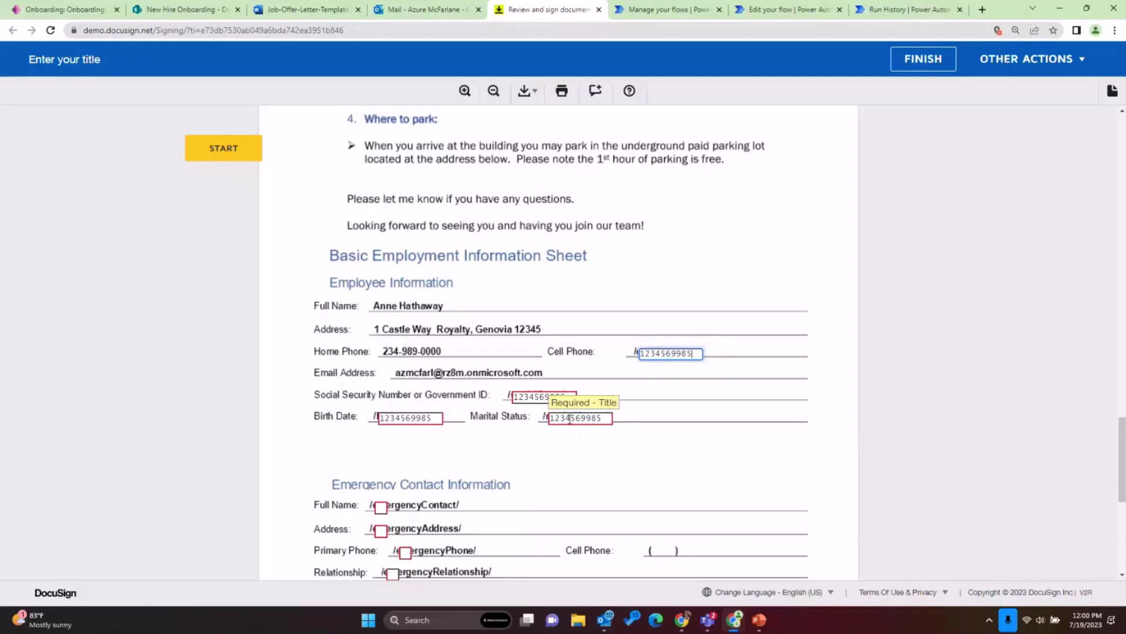
scroll(569, 421, "down", 2)
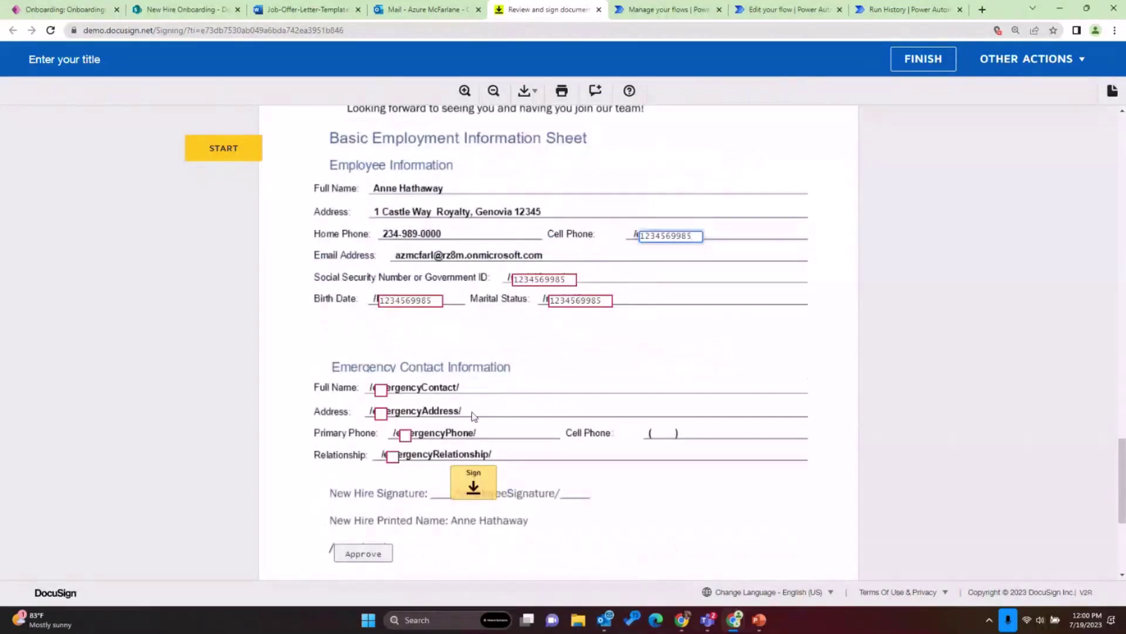
left_click(382, 388)
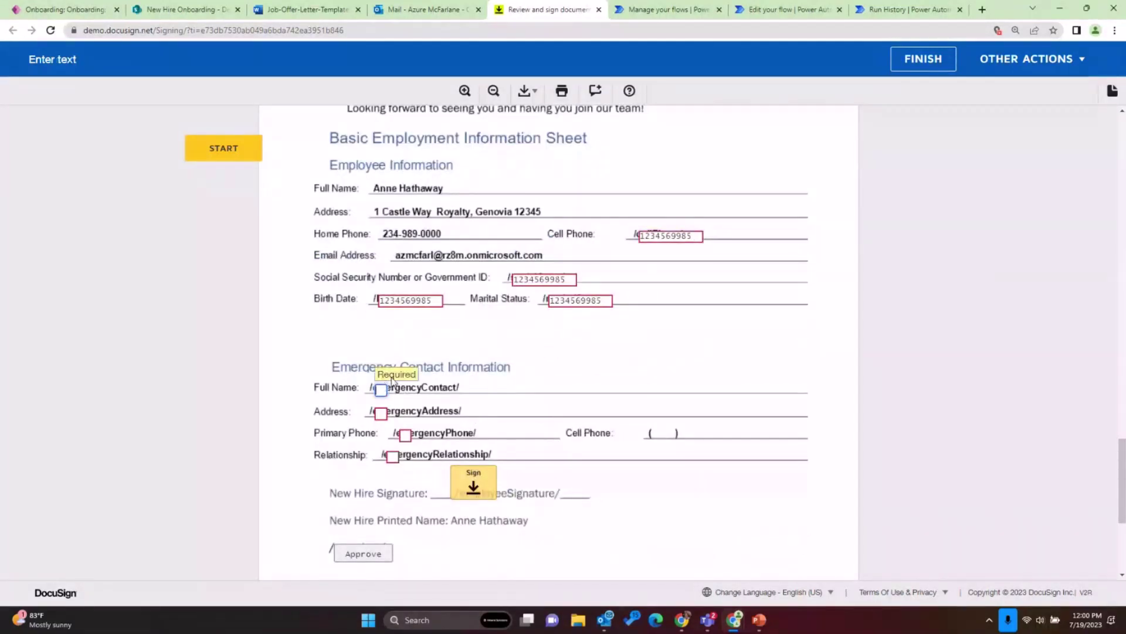
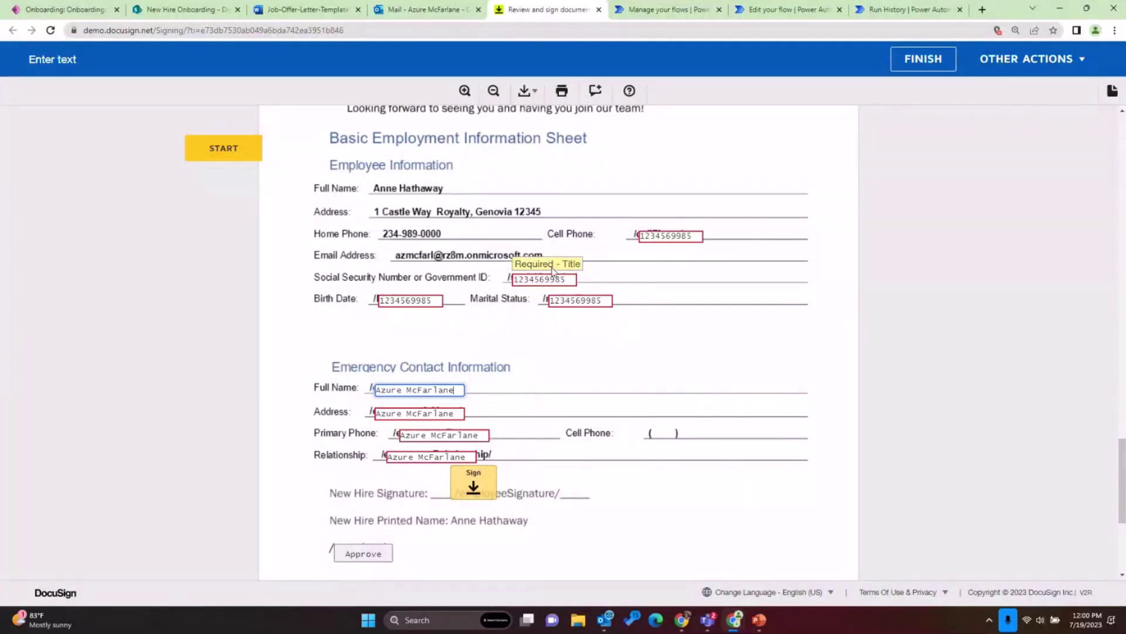
- Adopt the preset-style signature at New Hire Signature, tick Approve, and finish without saving a copy
left_click(473, 482)
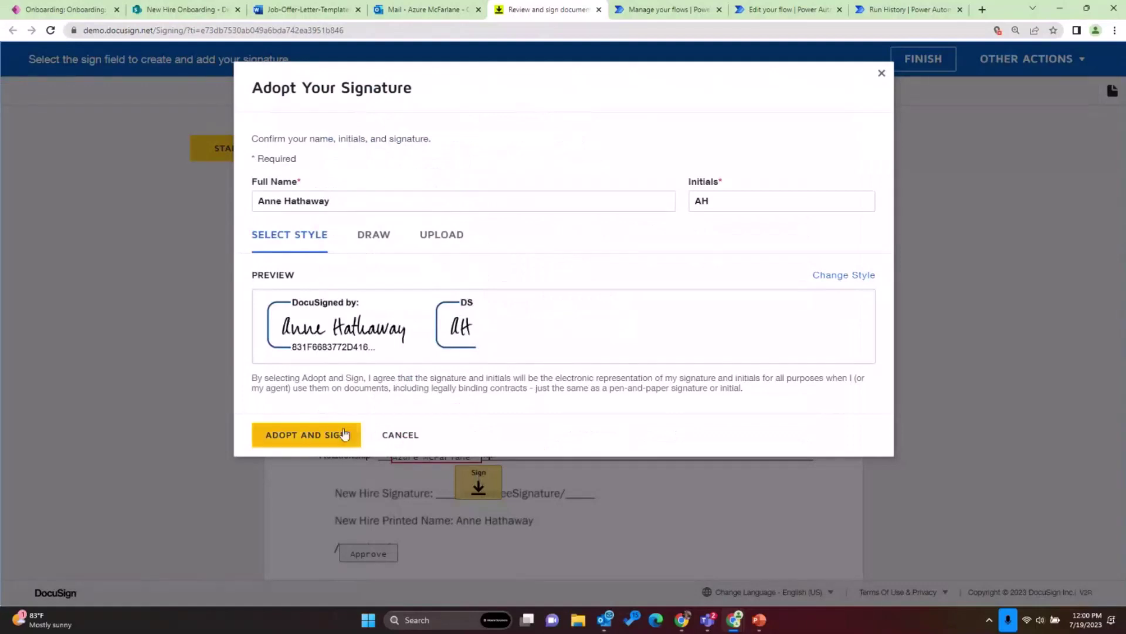
left_click(363, 241)
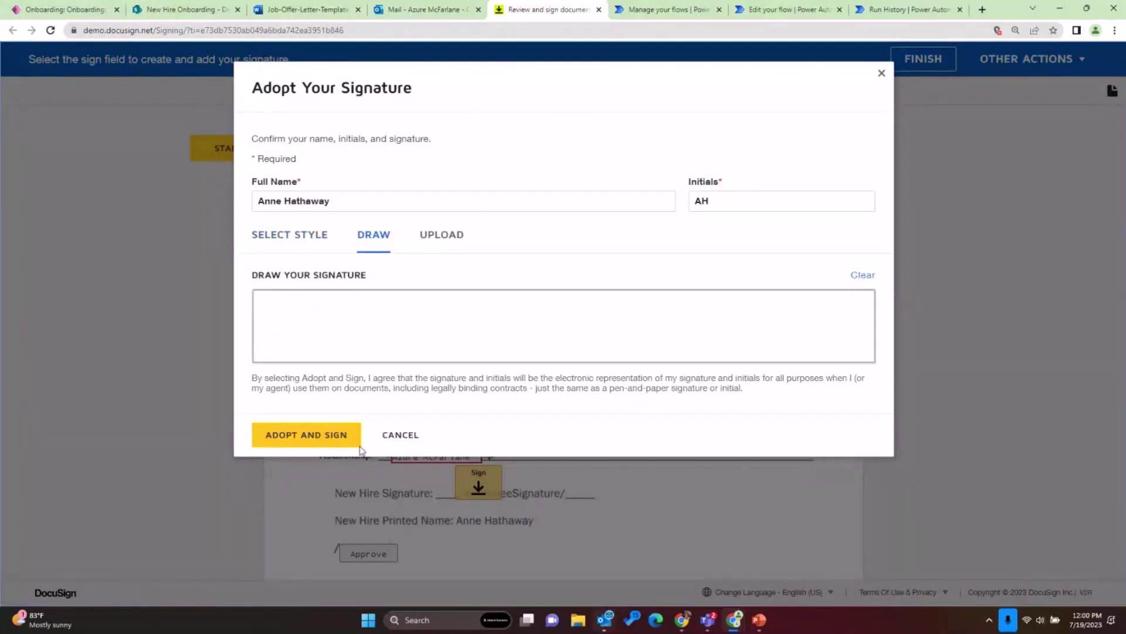
left_click(299, 237)
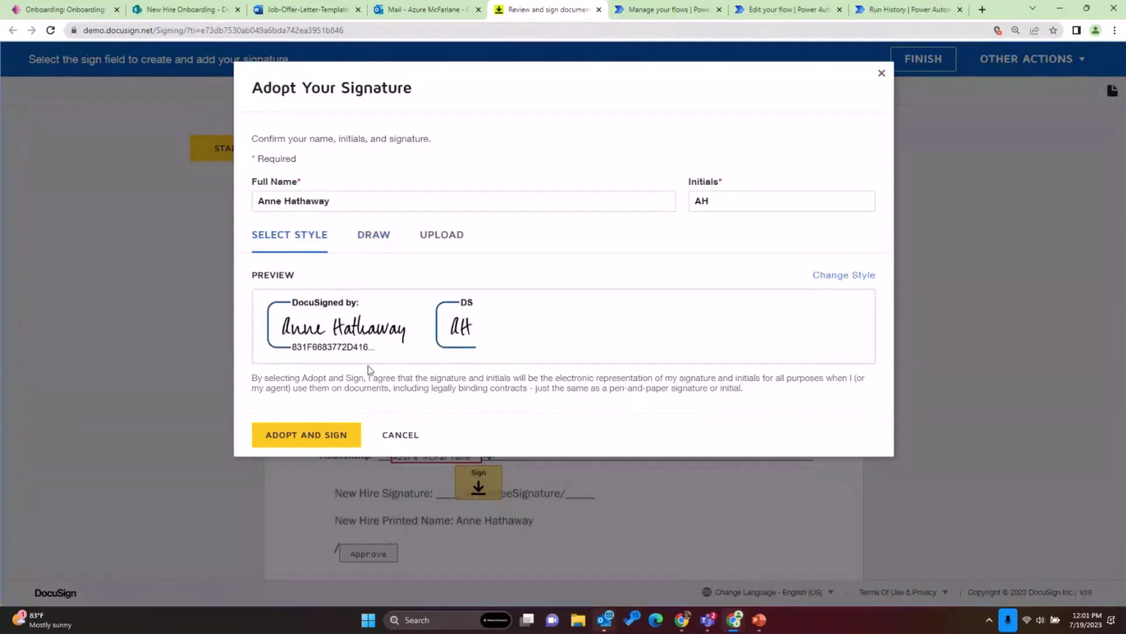
left_click(321, 439)
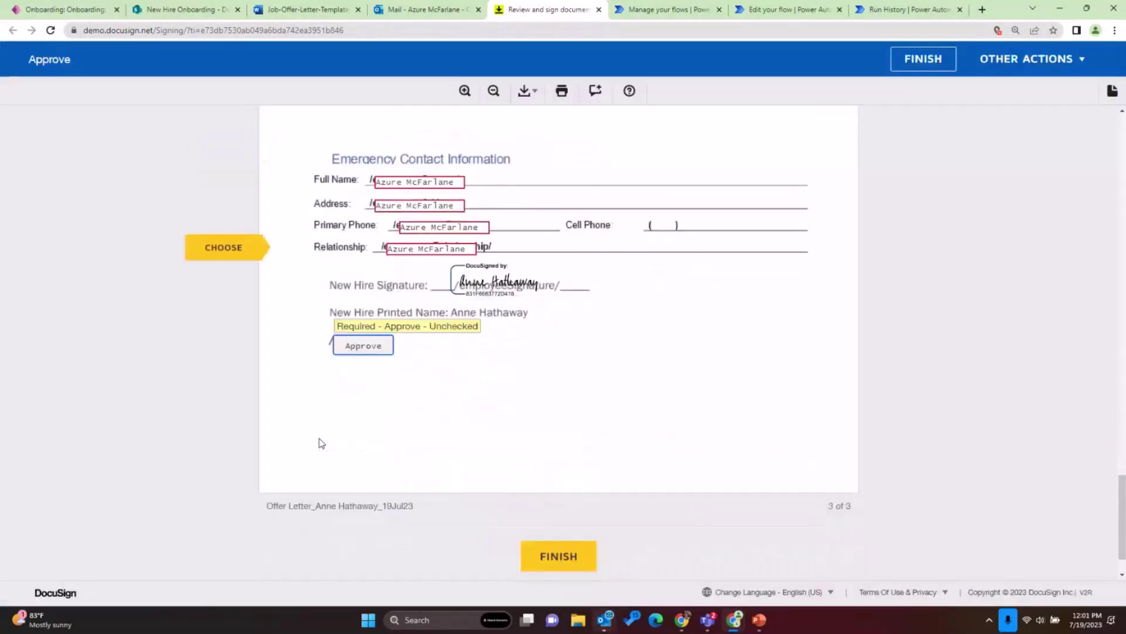
left_click(369, 350)
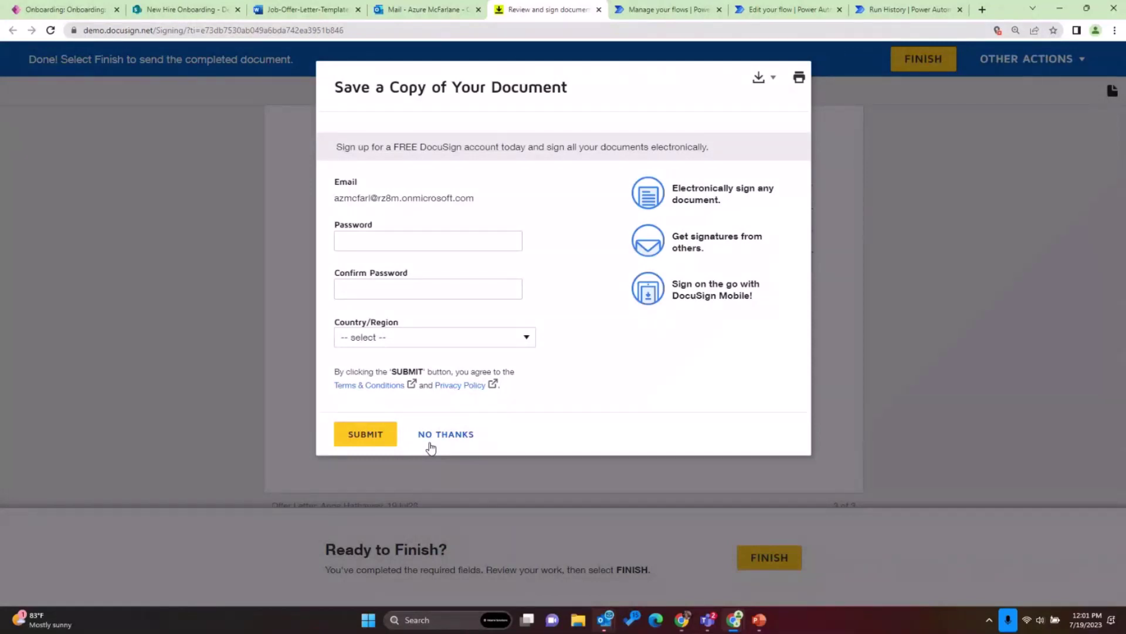
left_click(431, 447)
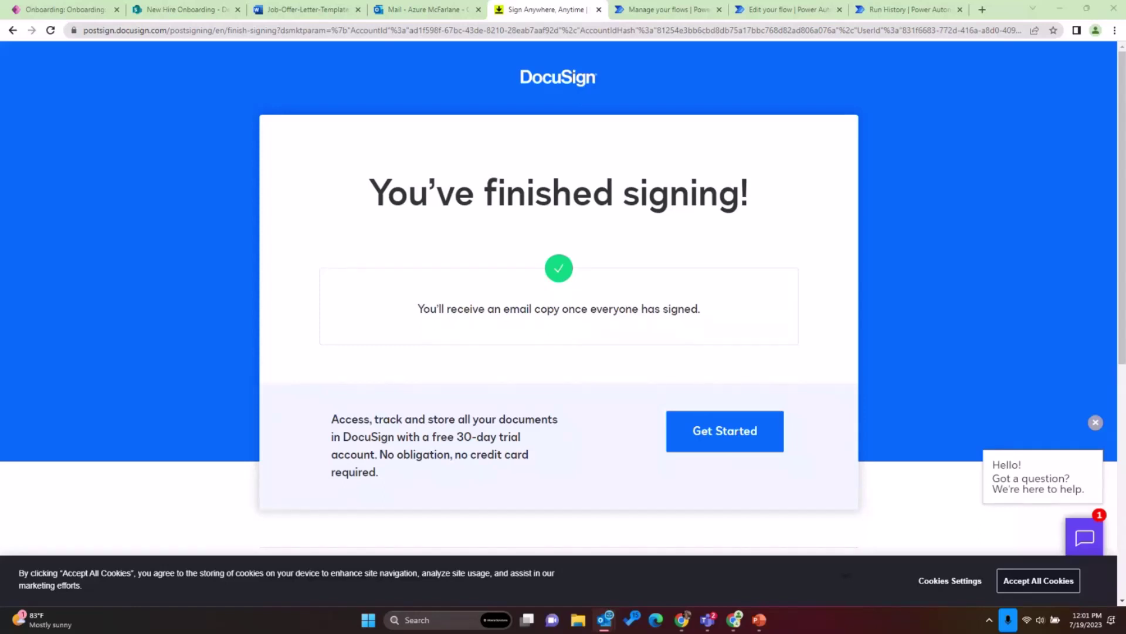
- Switch to the DocuSign email reporting the new hire viewed the Offer of Employment and read it
key("alt+Tab")
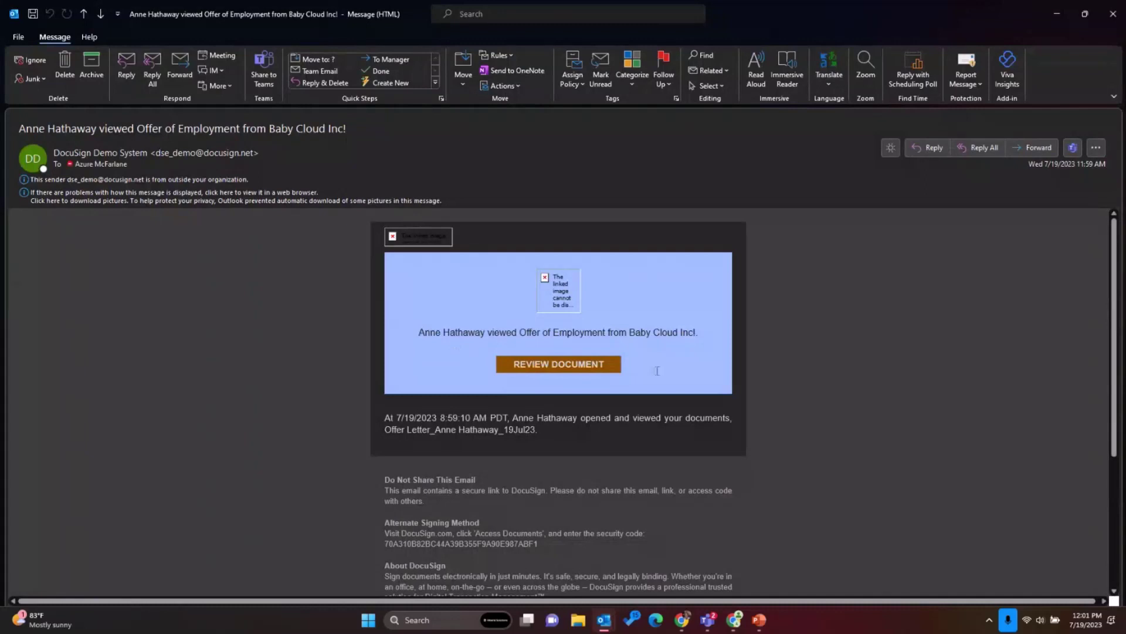
scroll(643, 361, "down", 2)
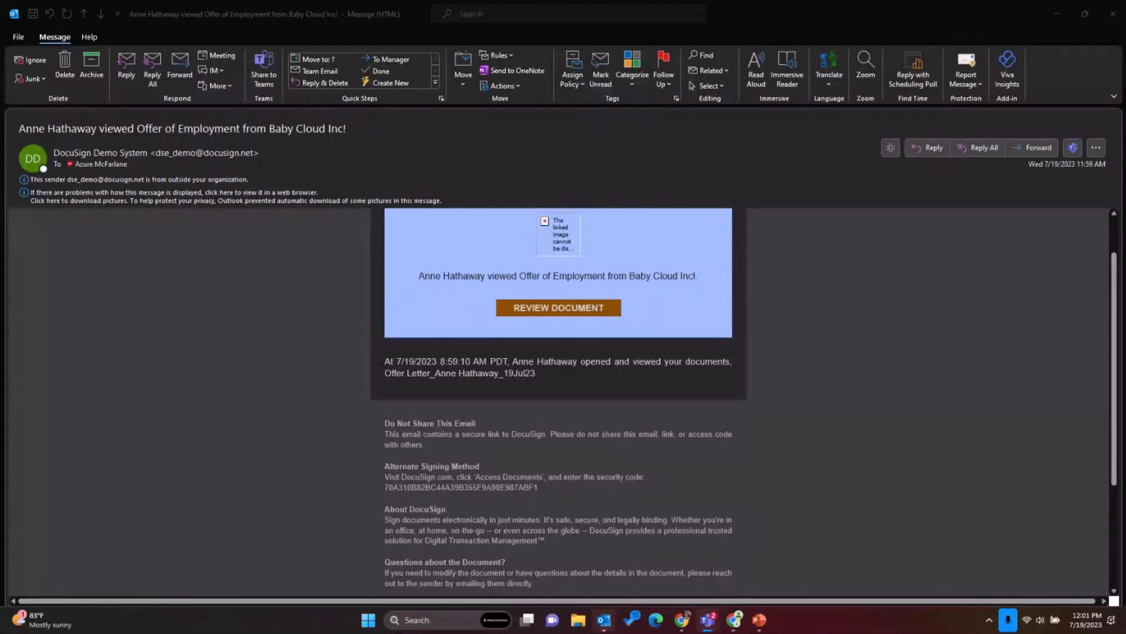
- Navigate New Hire Onboarding > General > Demo Signed Documents and reload to list the new files
left_click(1058, 18)
left_click(209, 17)
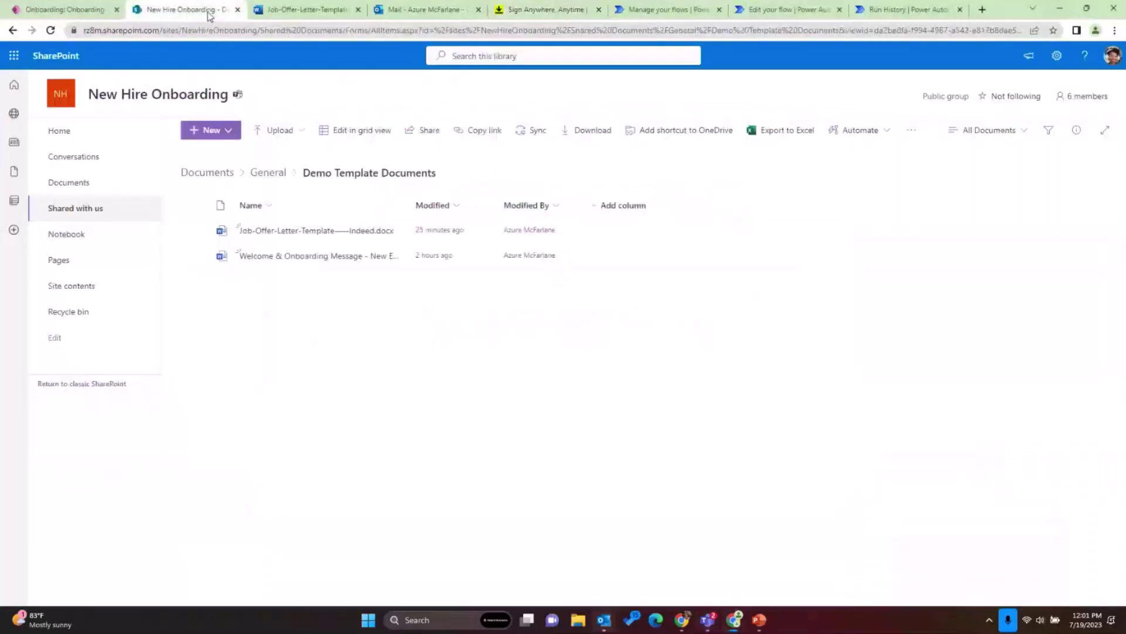
left_click(279, 176)
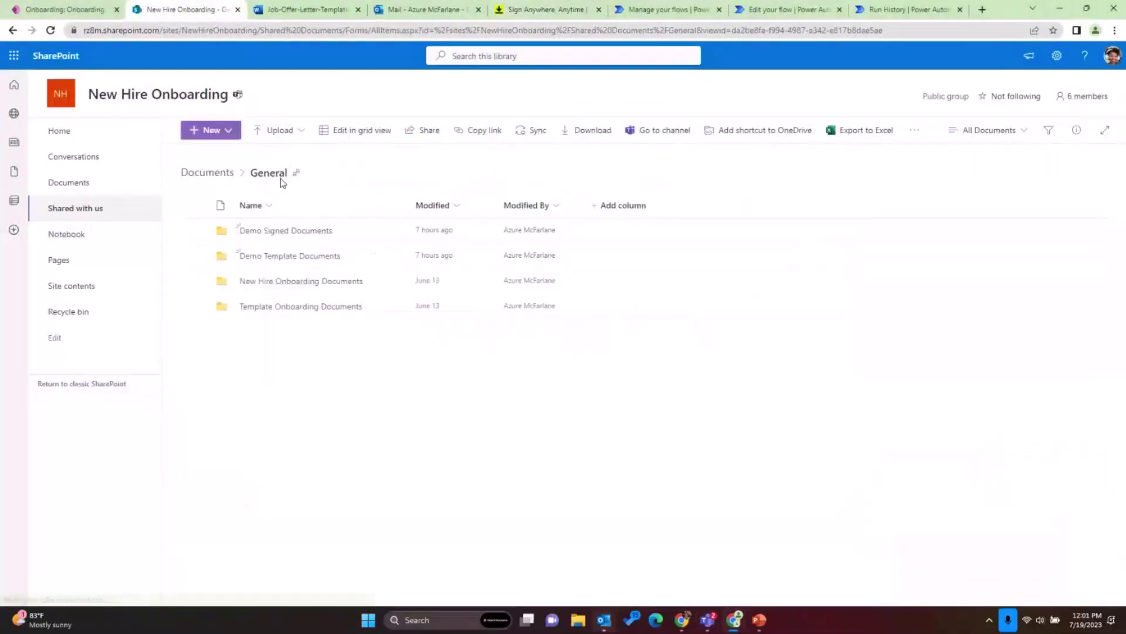
left_click(278, 233)
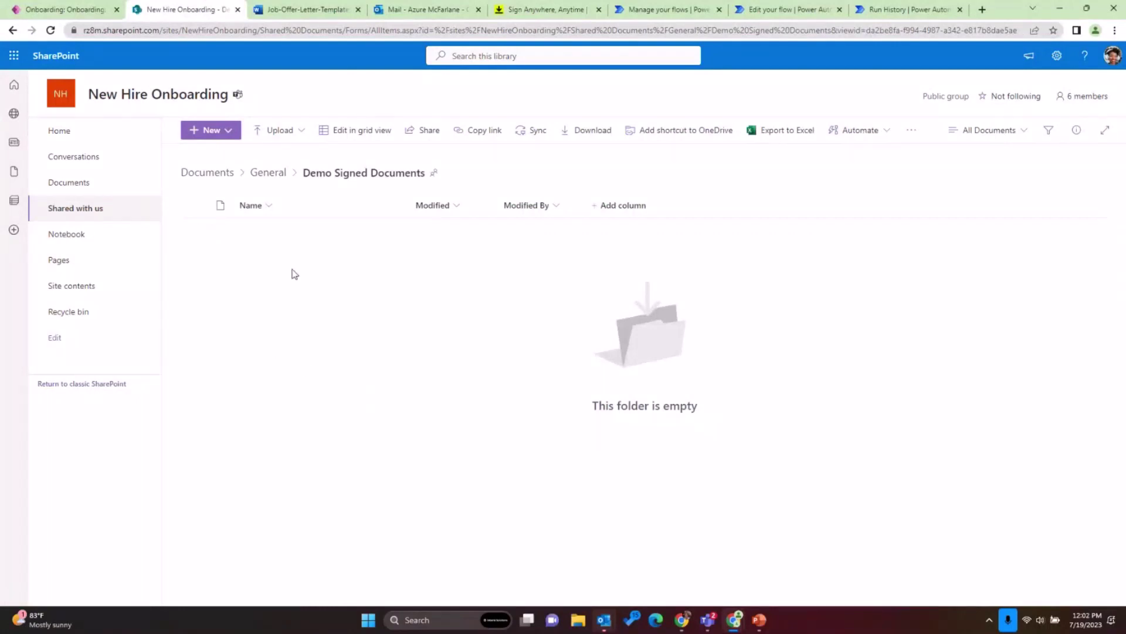
left_click(279, 172)
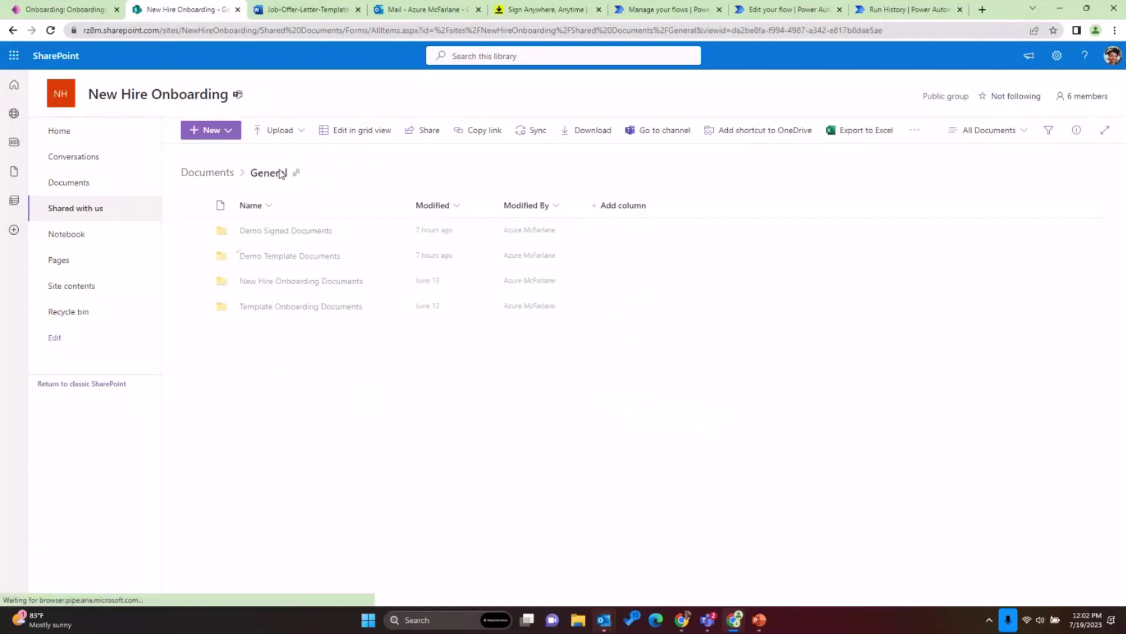
left_click(278, 232)
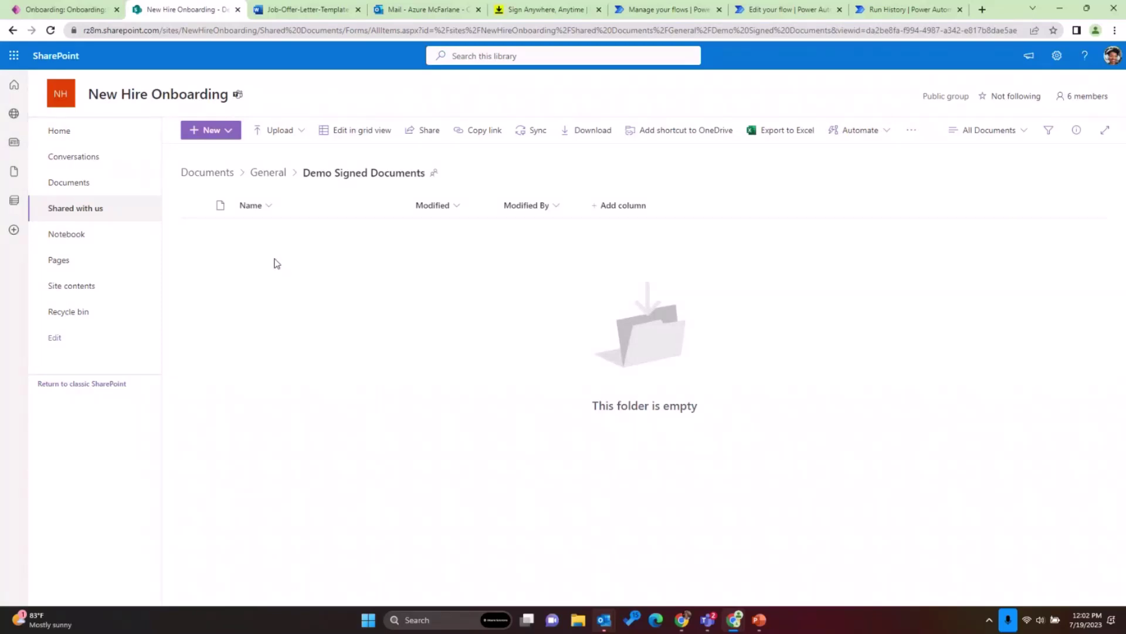
left_click(256, 35)
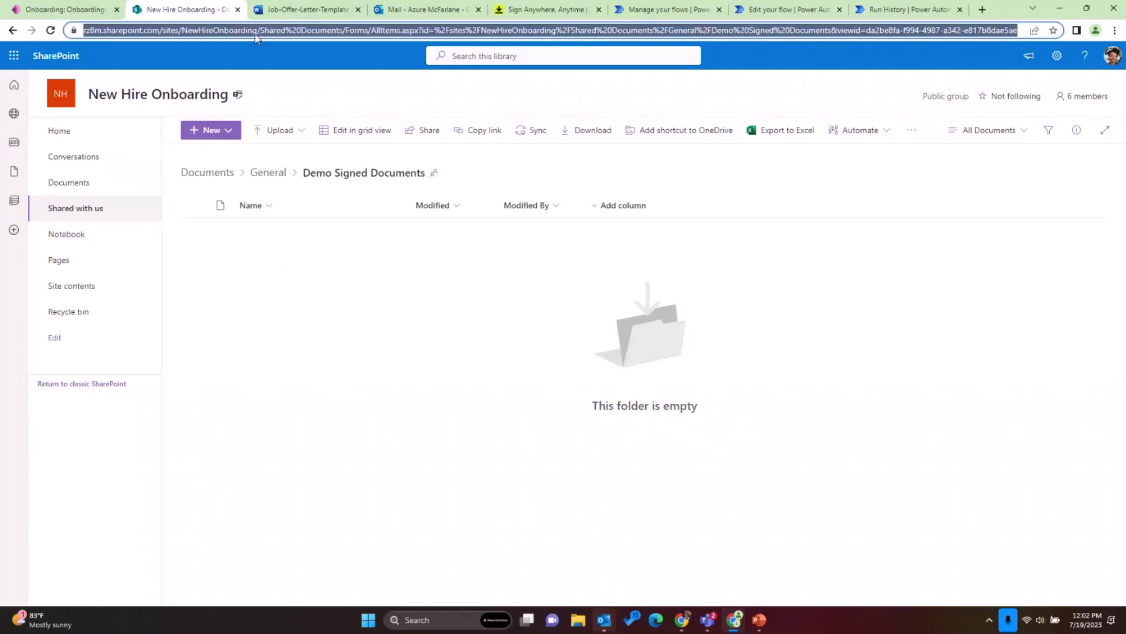
key("Return")
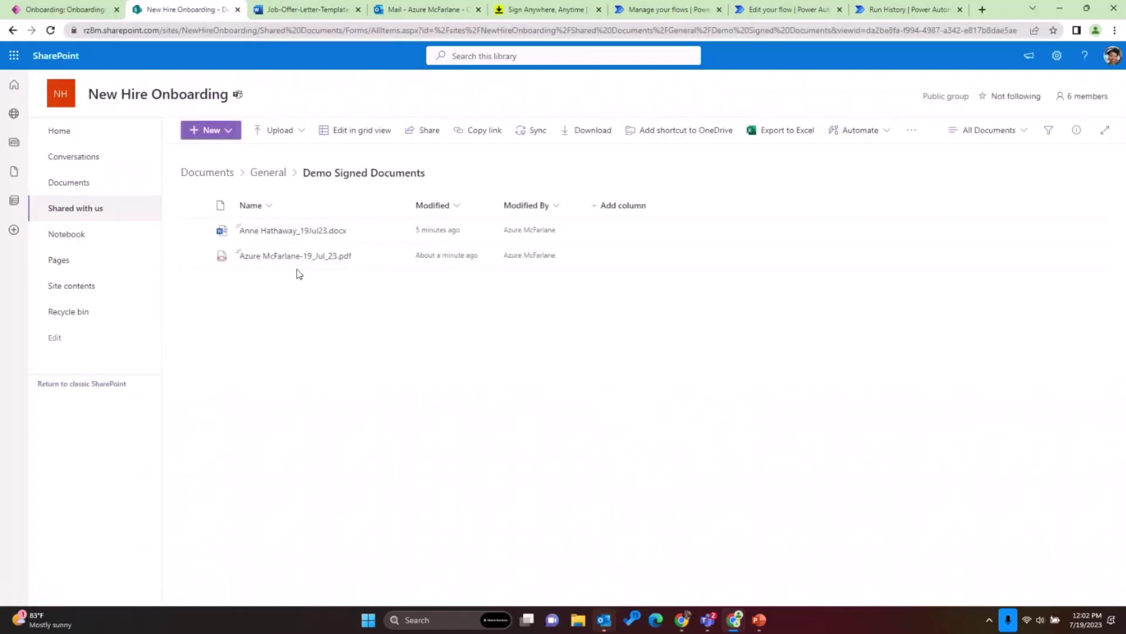
- Open the signed offer letter PDF and scroll through its signature and Certificate of Completion
mouse_move(272, 233)
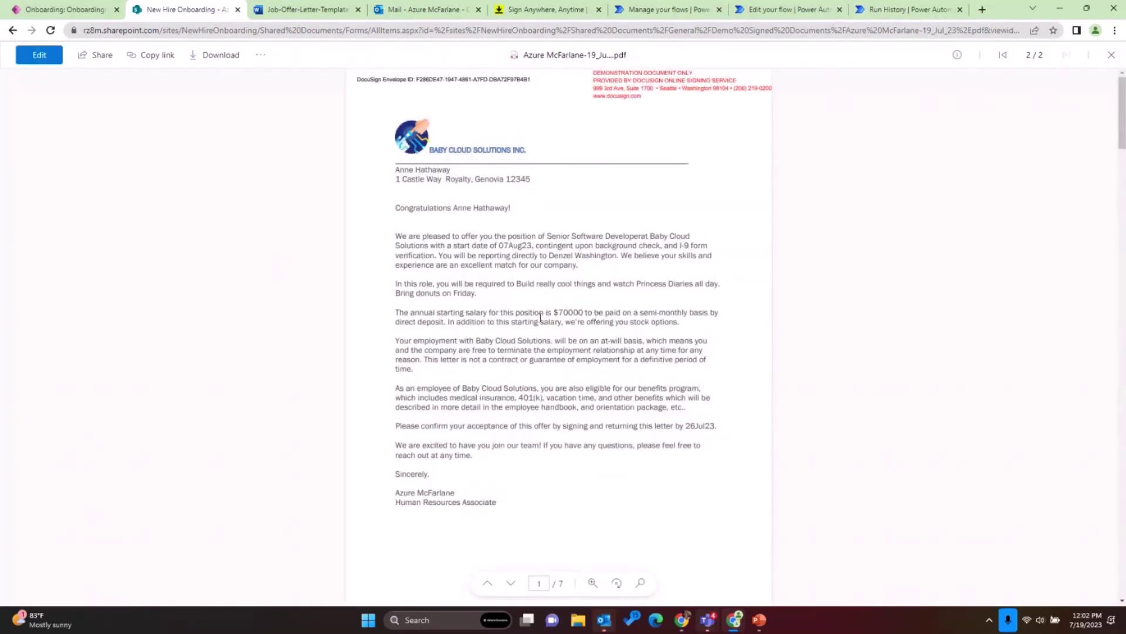
scroll(540, 317, "down", 20)
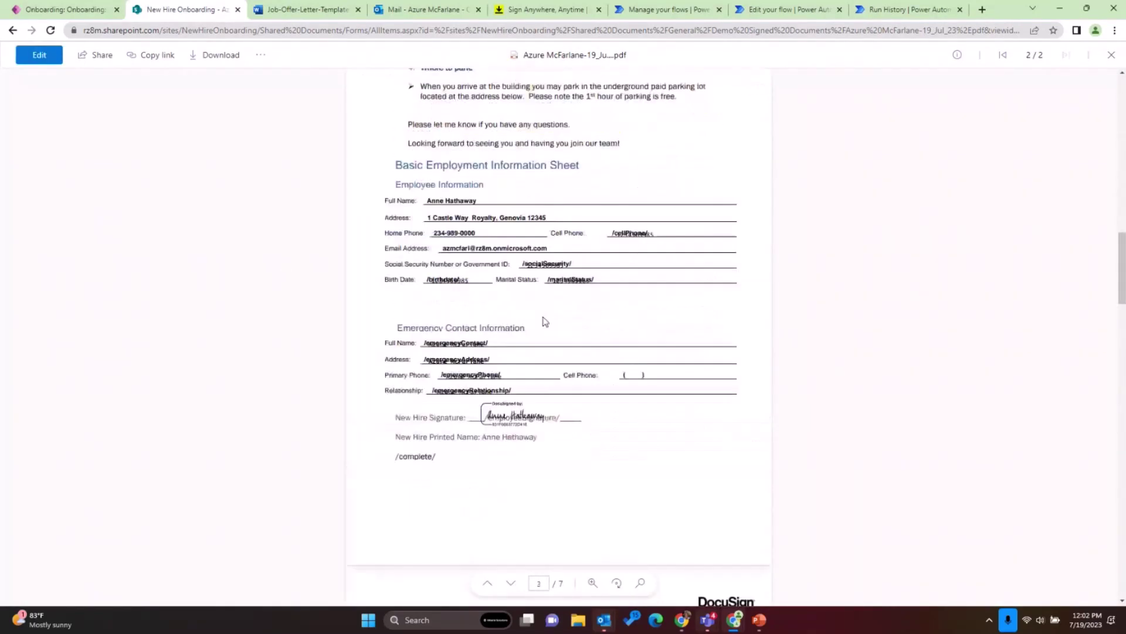
scroll(545, 321, "down", 1)
scroll(545, 321, "up", 1)
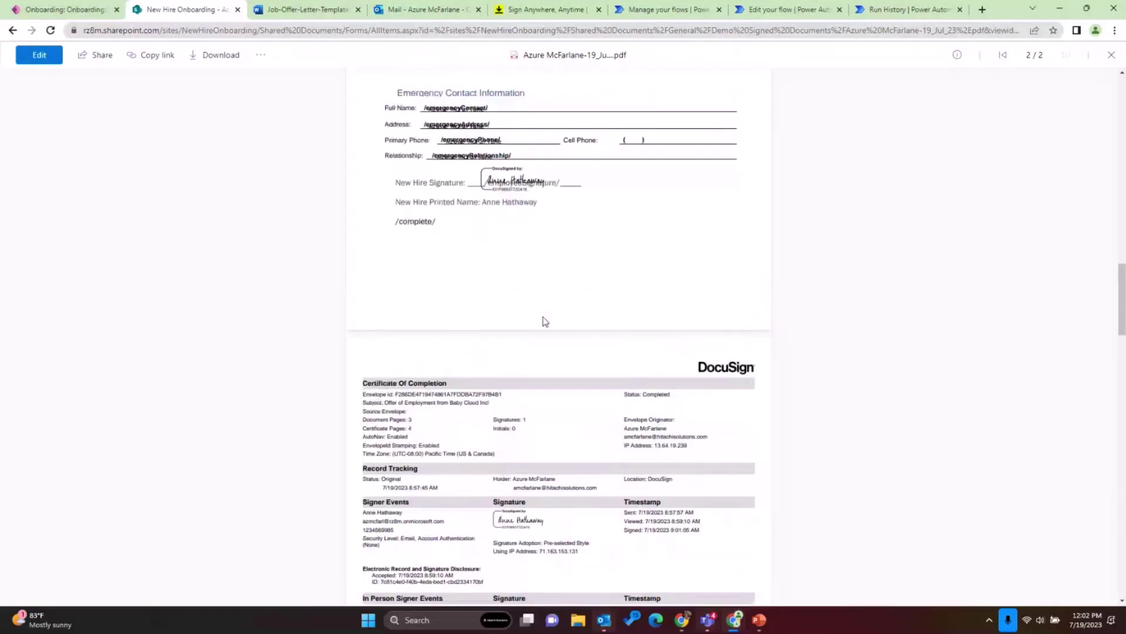
scroll(545, 322, "up", 5)
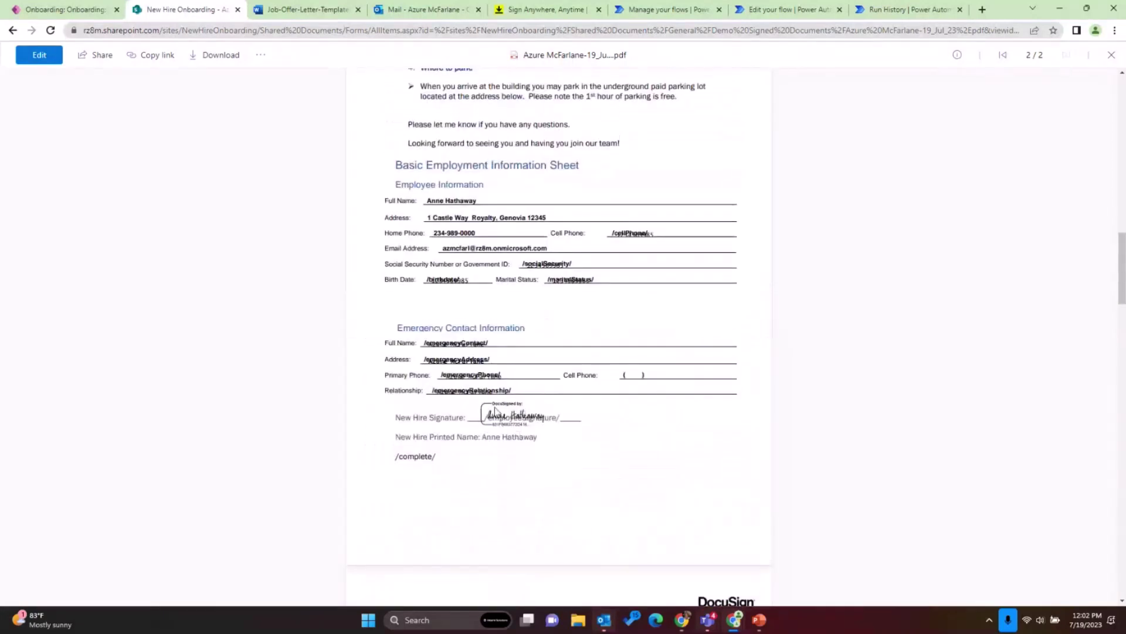
scroll(497, 411, "down", 8)
scroll(497, 412, "down", 3)
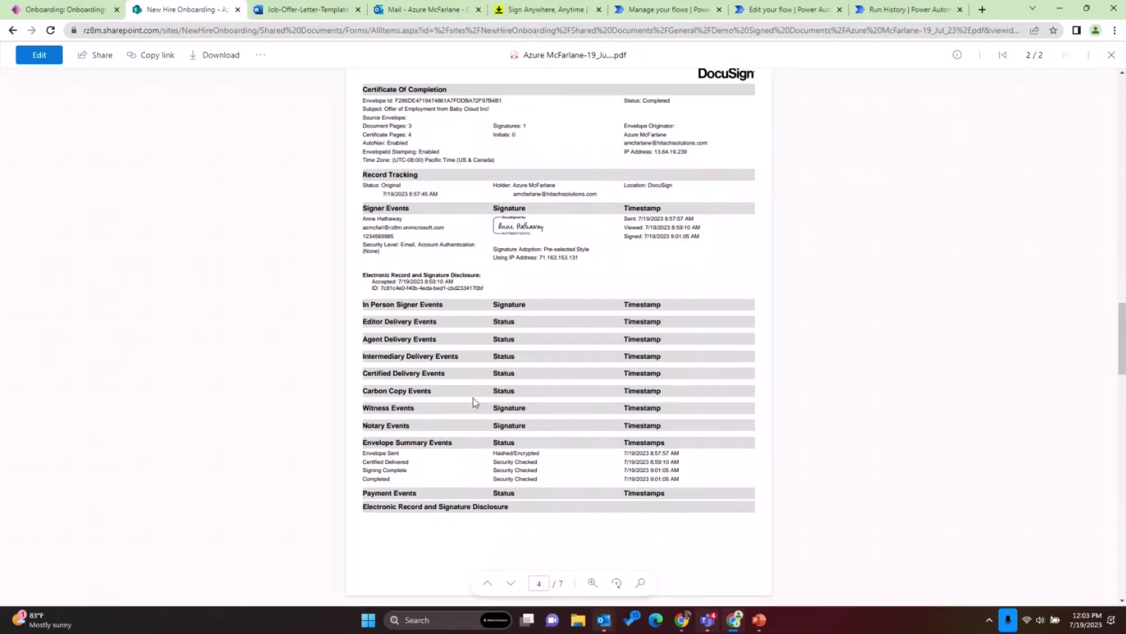
- Present the deck from the SUMMARY slide (4 of 5) with Presenter View and slide show swapped
left_click(760, 620)
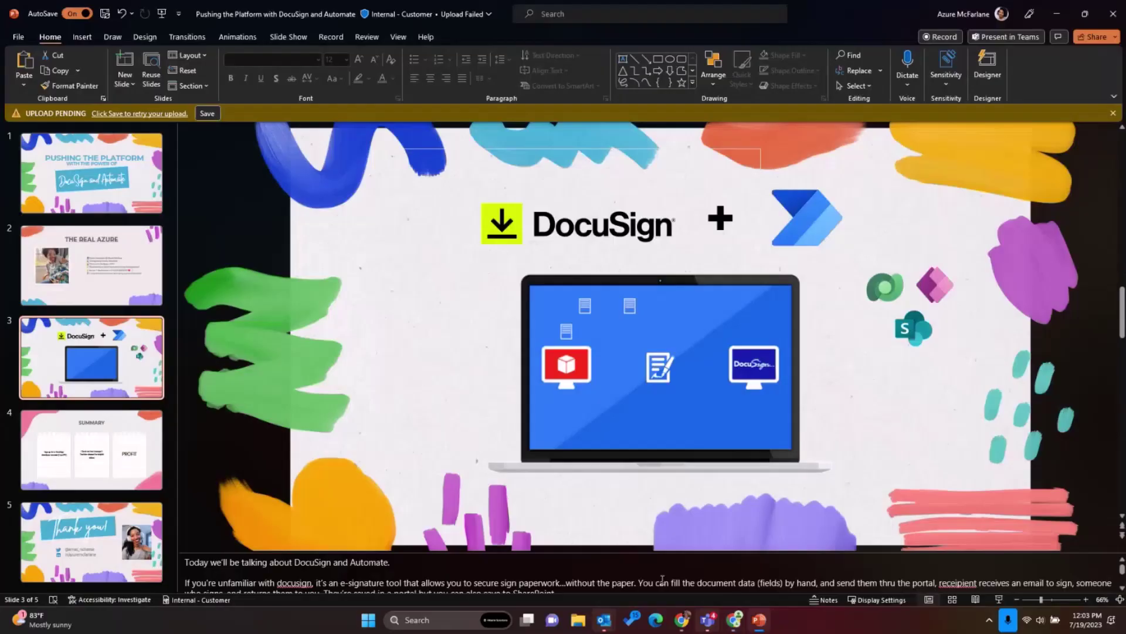
key("Page_Down")
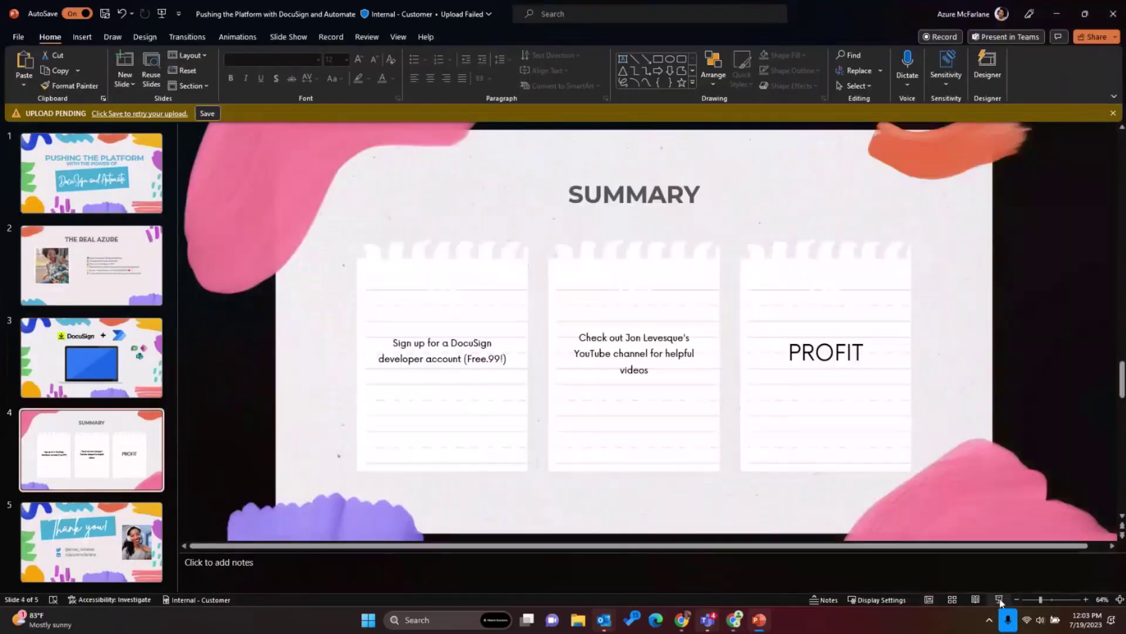
left_click(1000, 600)
left_click(230, 19)
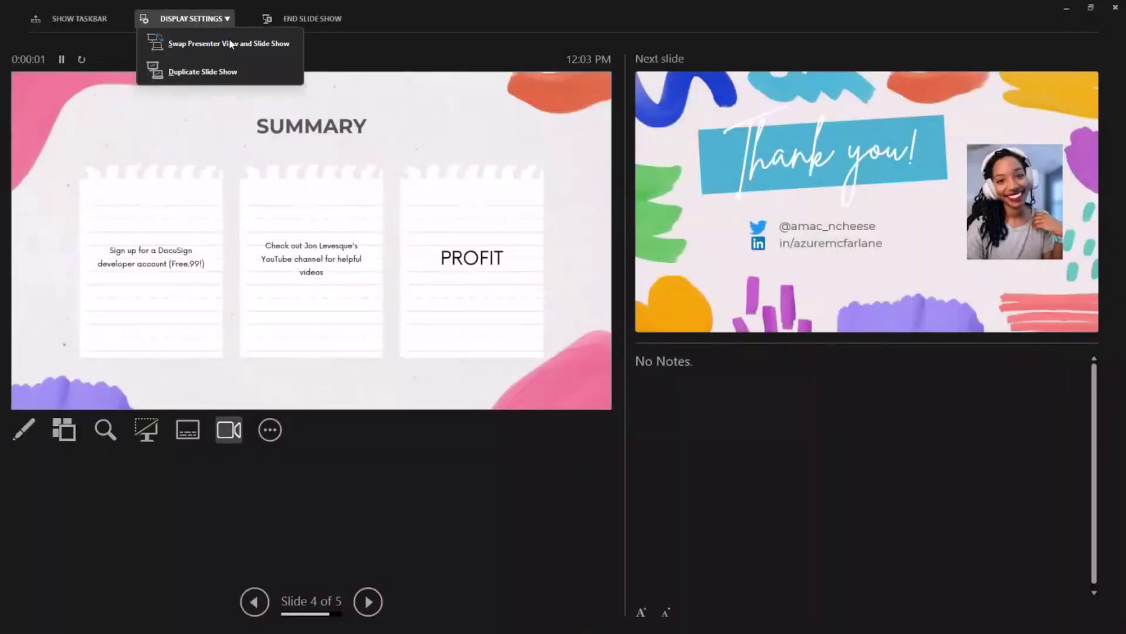